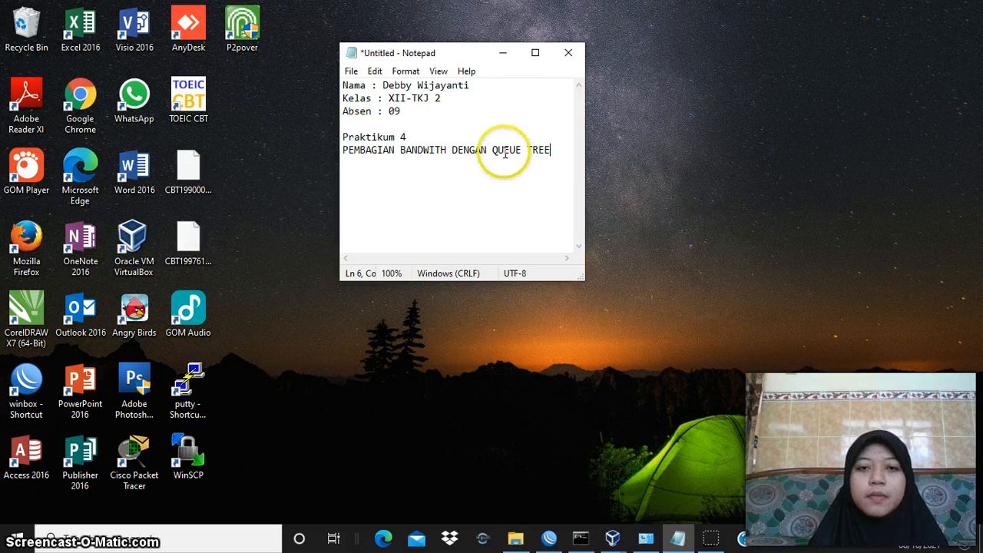
- Bring up VirtualBox Manager and review the network settings of the mikrotik machine's Adapter 1, including its advanced options, and Adapter 2
left_click(499, 54)
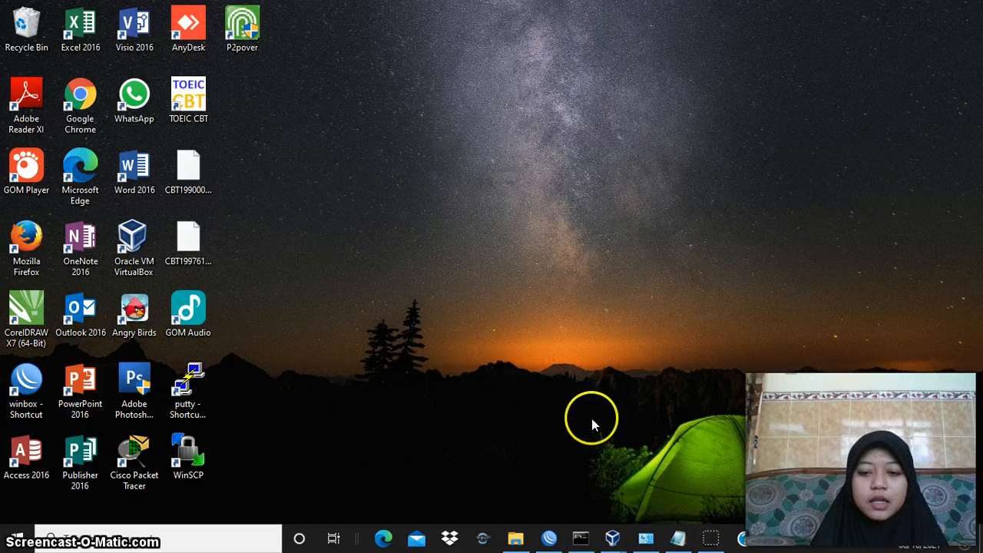
mouse_move(609, 540)
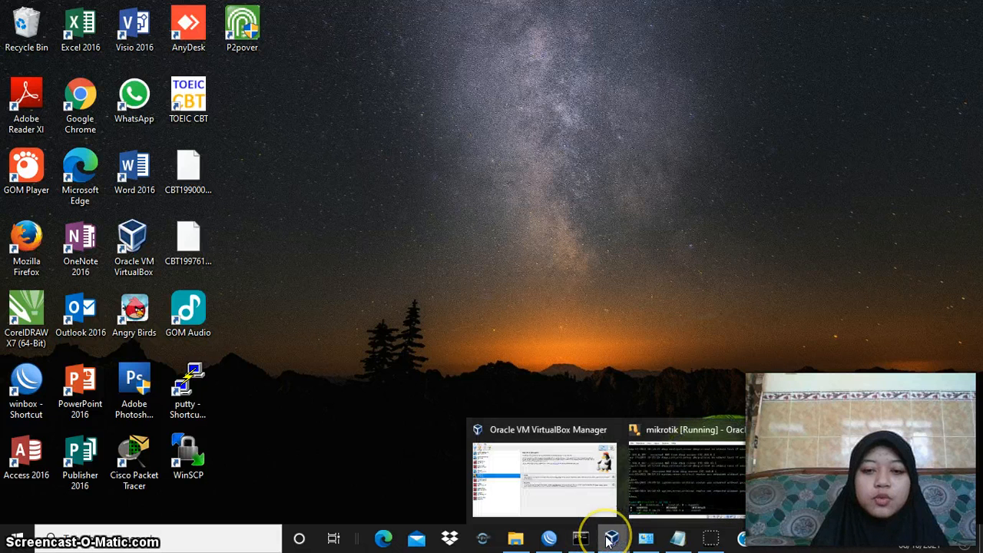
left_click(591, 475)
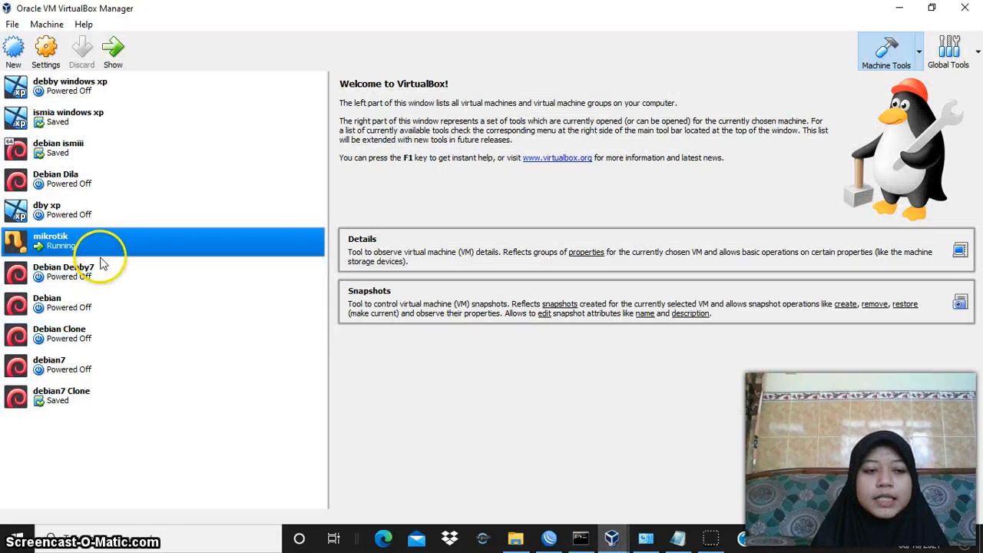
left_click(52, 49)
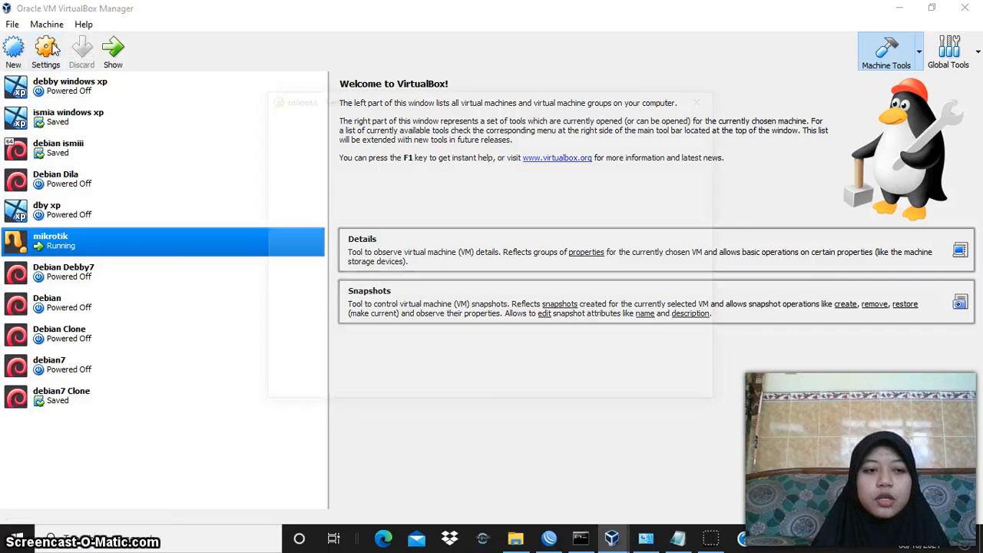
left_click(309, 242)
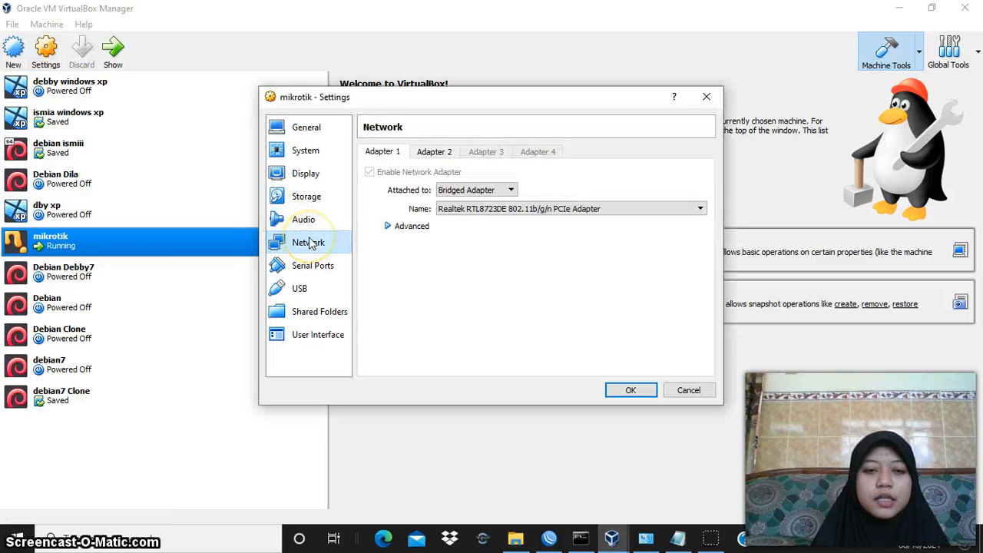
left_click(390, 226)
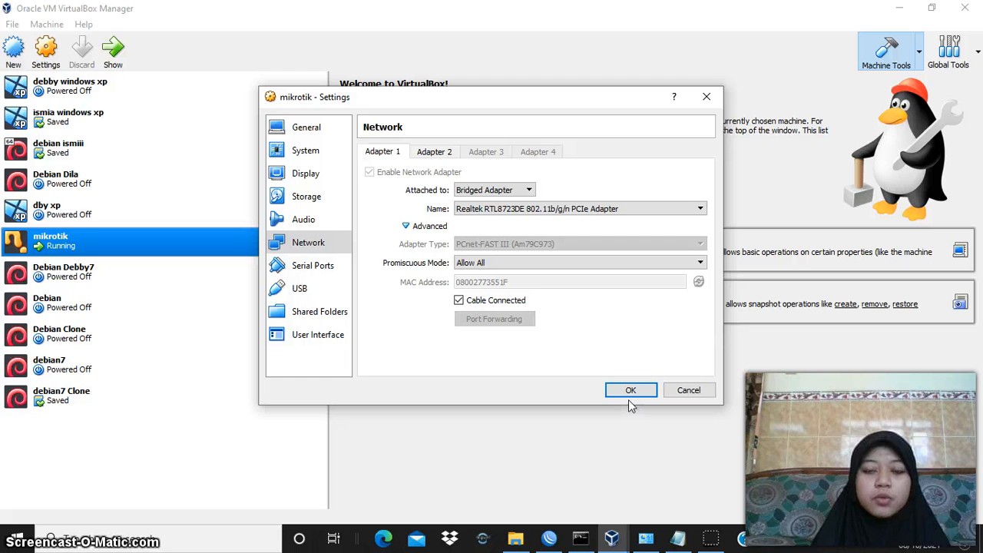
left_click(434, 152)
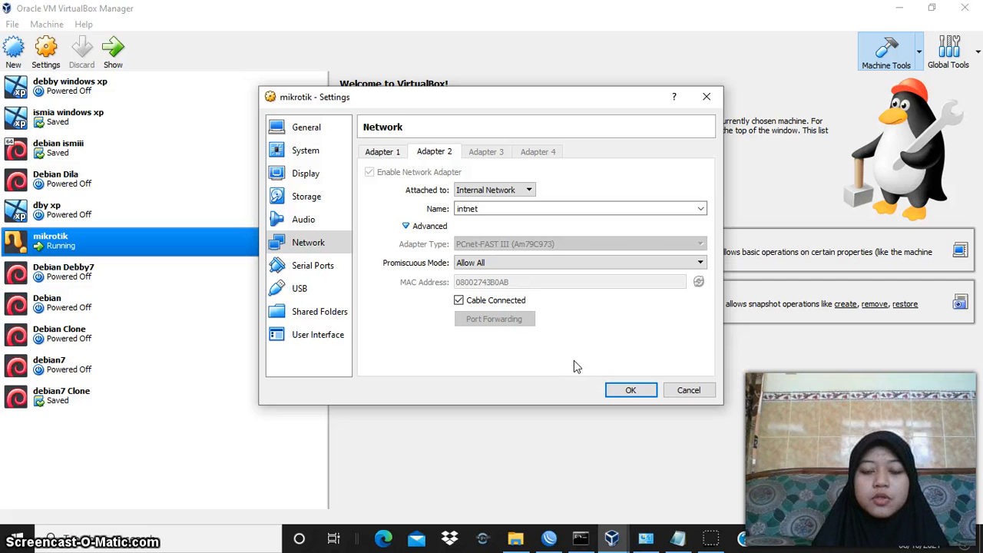
left_click(626, 390)
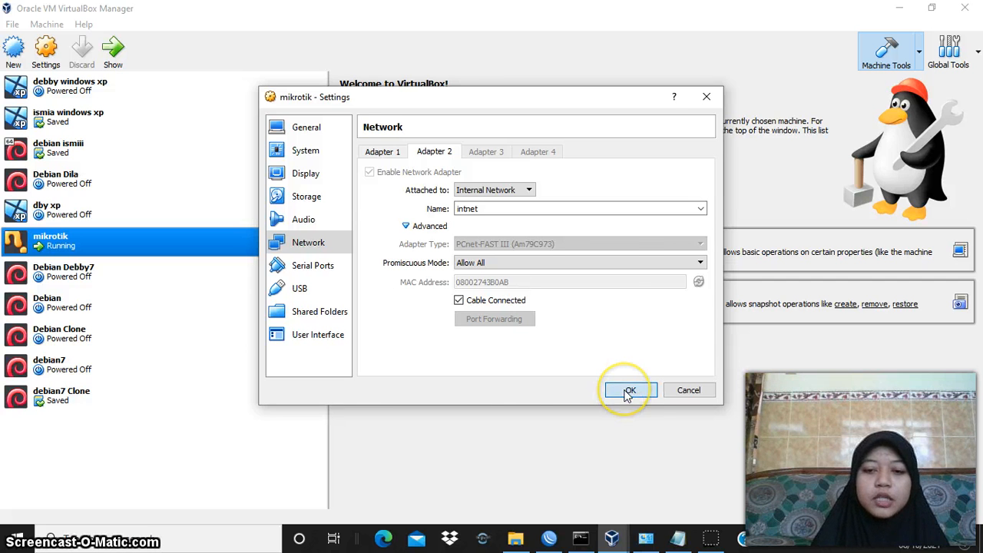
- Show the running mikrotik machine's console, and switch to WinBox to view the router's IP address list
left_click(113, 46)
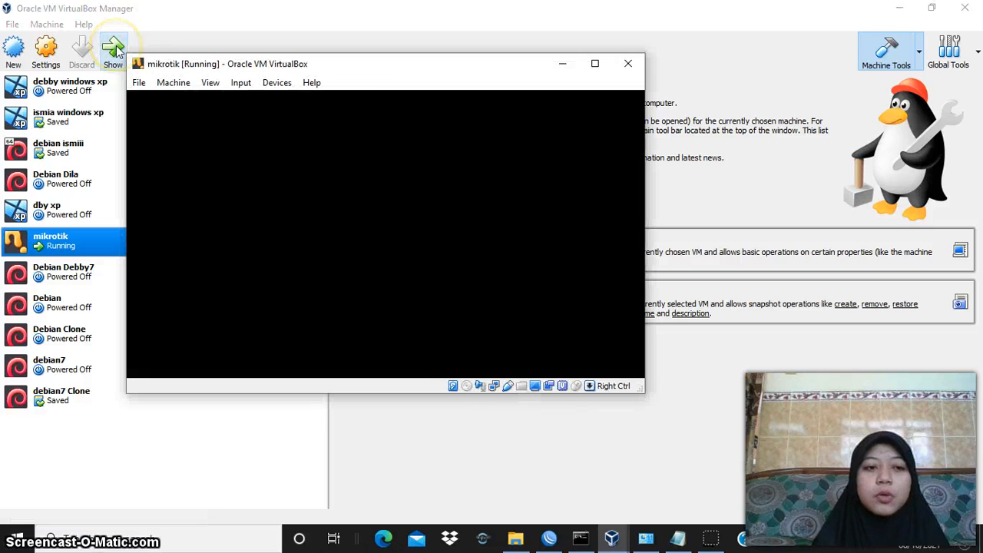
left_click(358, 173)
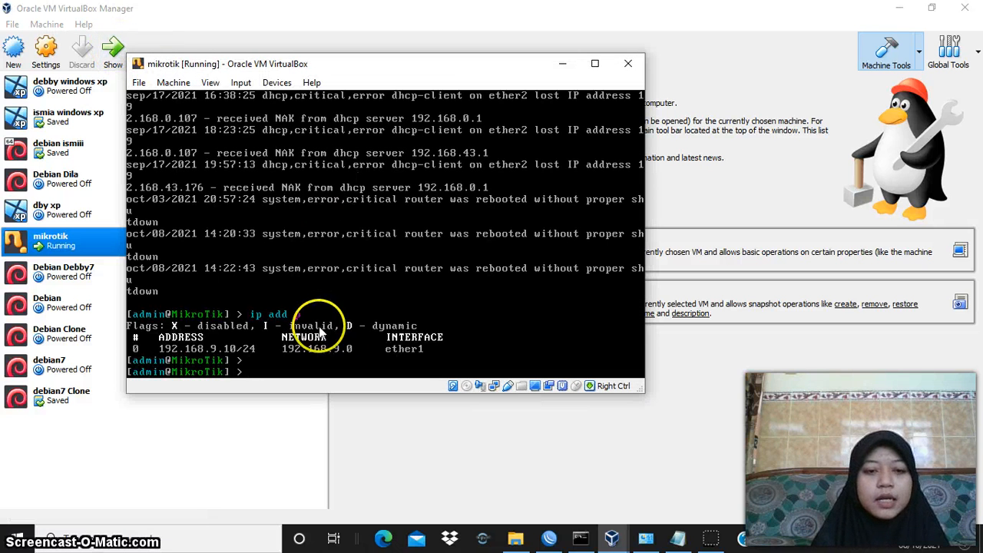
left_click(549, 540)
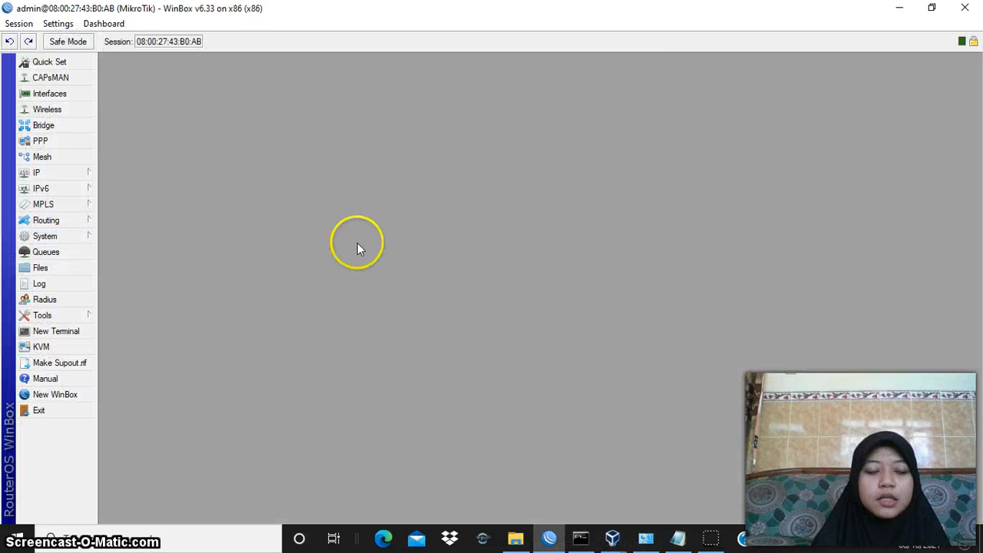
left_click(90, 173)
left_click(152, 199)
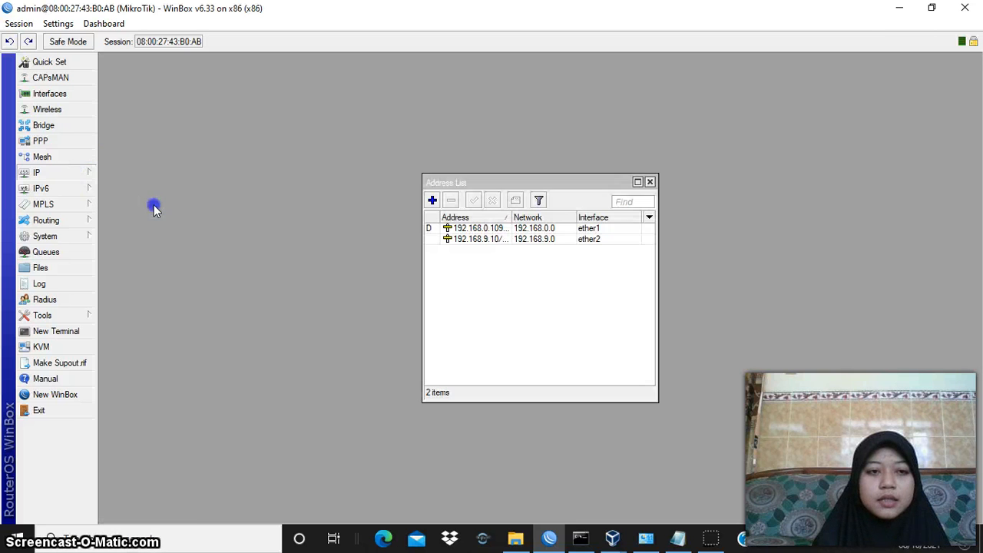
left_click(491, 271)
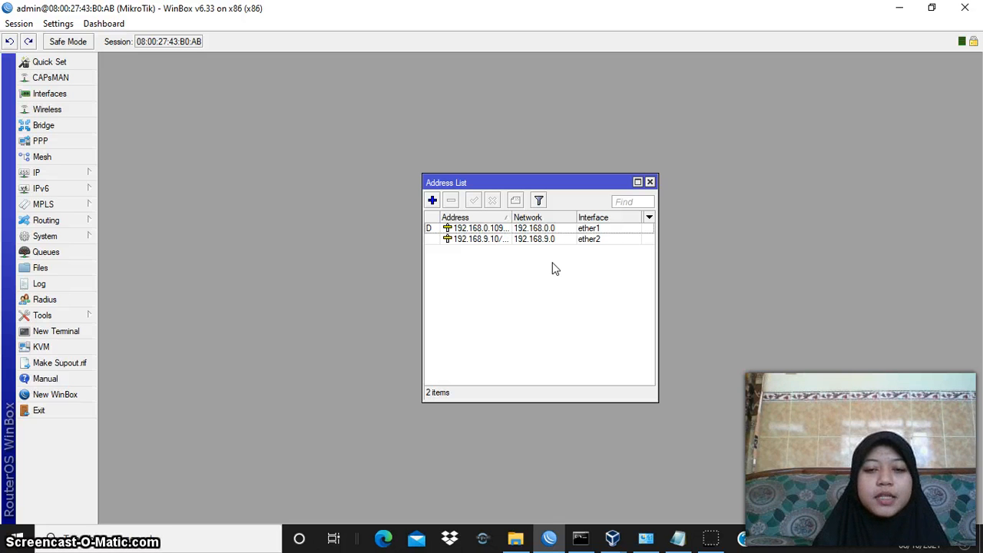
- Review the ether2 entry 192.168.9.10/24 in the address list and apply it
left_click(433, 200)
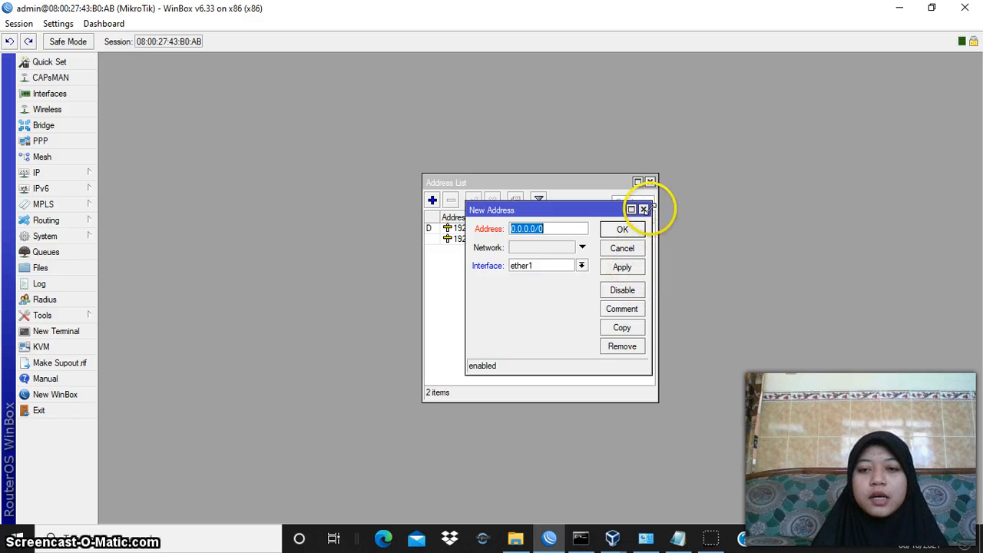
left_click(644, 209)
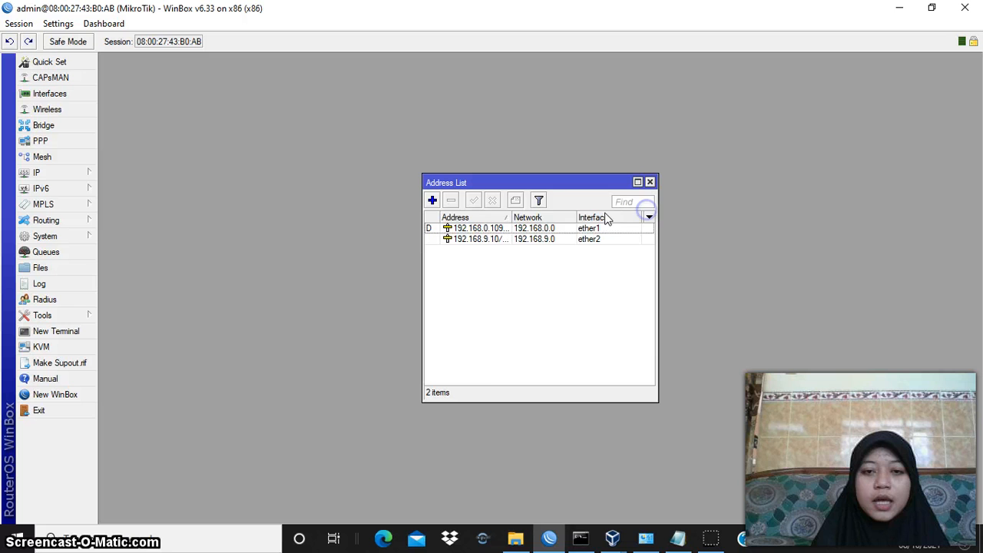
double_click(499, 240)
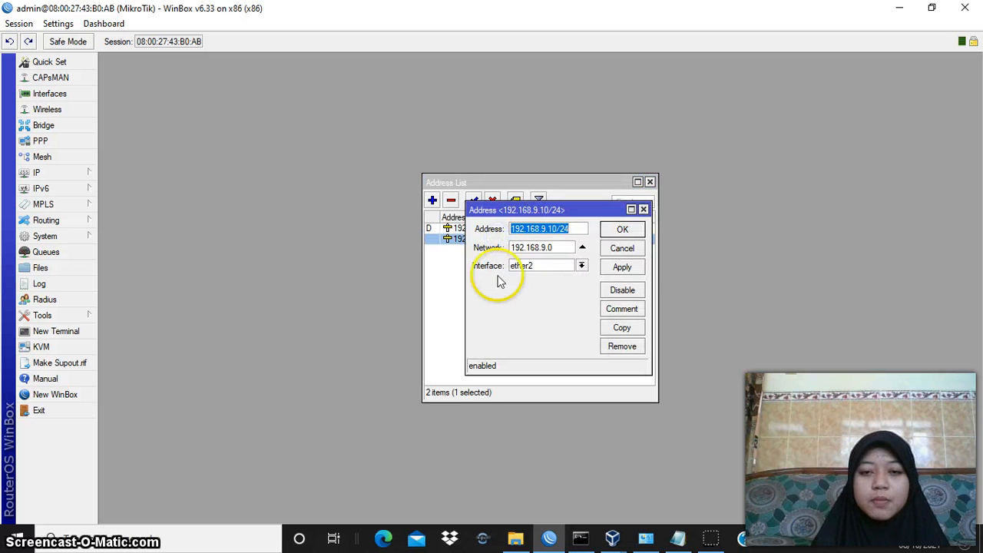
left_click(636, 267)
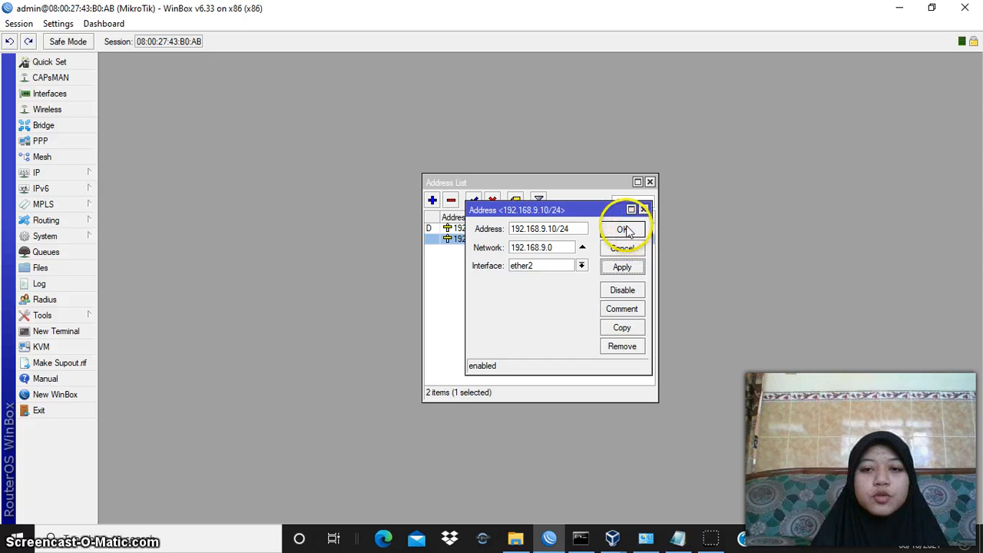
left_click(625, 231)
- Inspect the details of the dynamic ether1 address, and close the address list
left_click(481, 228)
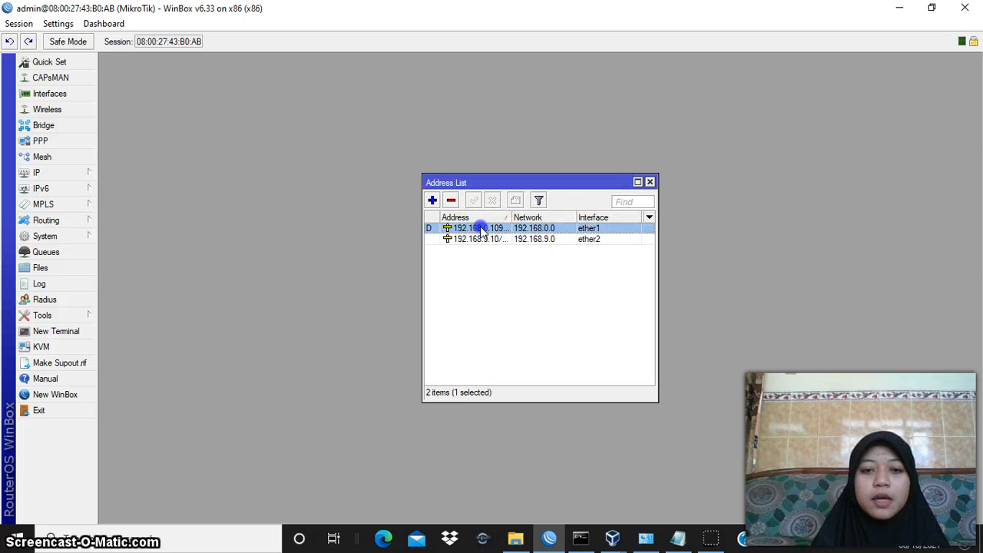
double_click(481, 228)
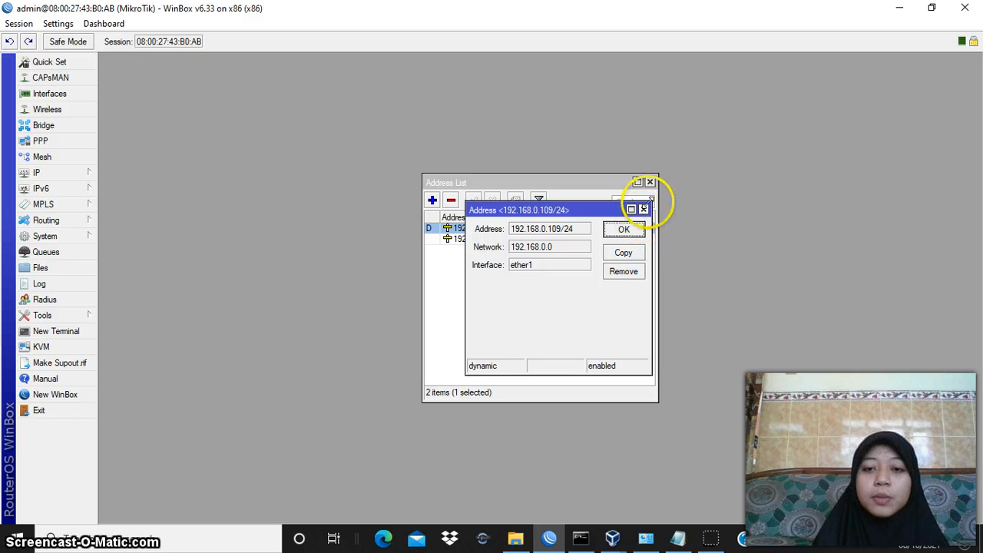
left_click(644, 210)
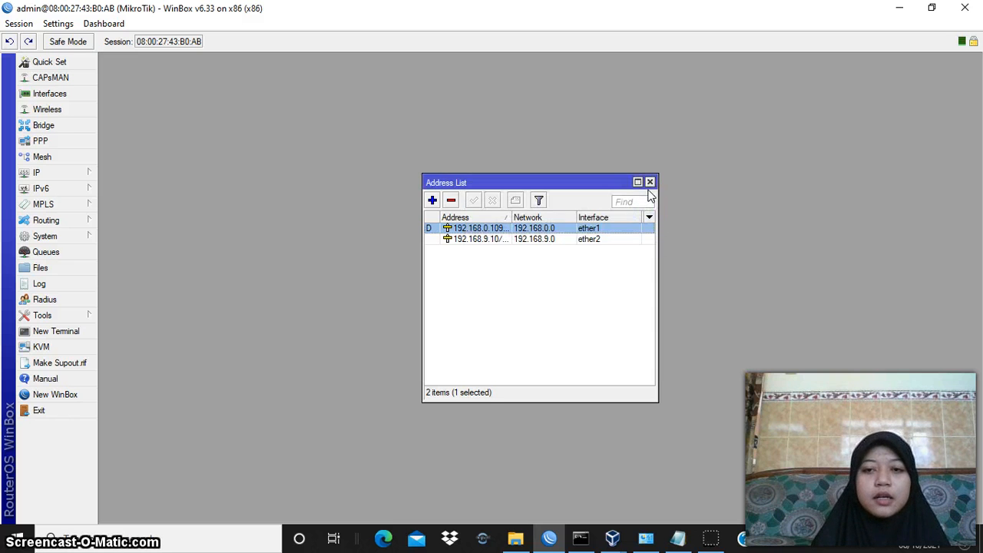
left_click(650, 182)
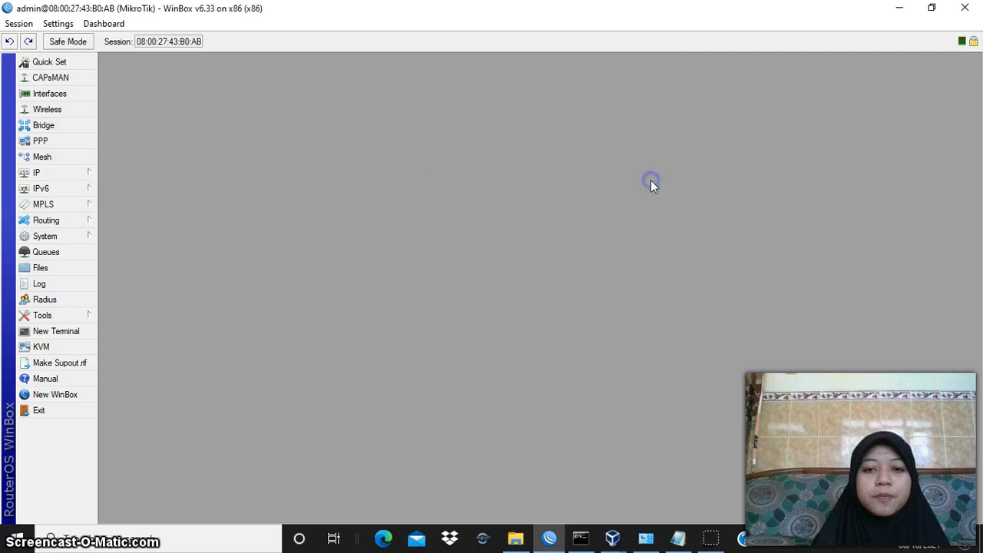
- View the DHCP client list with its ether1 entry, and close it
left_click(96, 170)
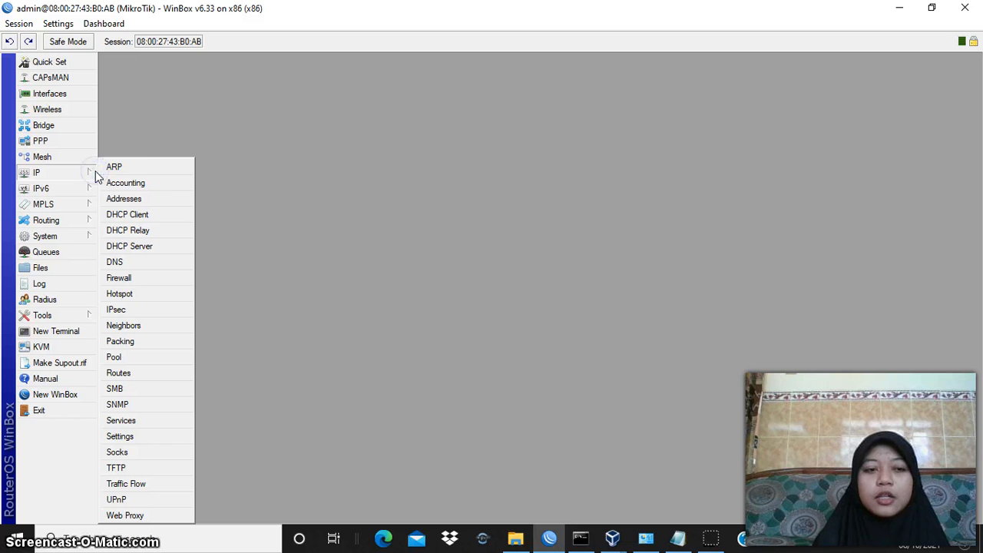
left_click(146, 169)
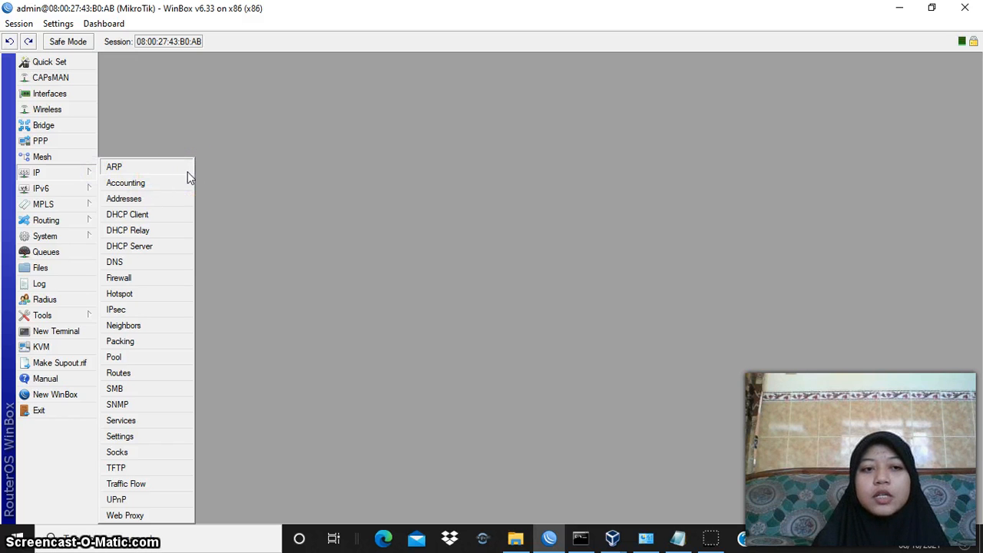
left_click(179, 216)
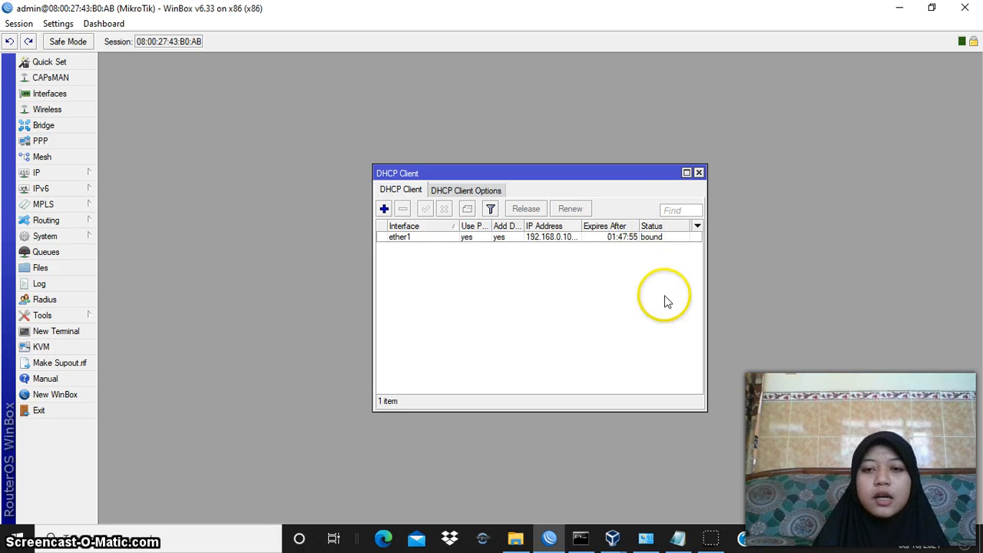
left_click(699, 173)
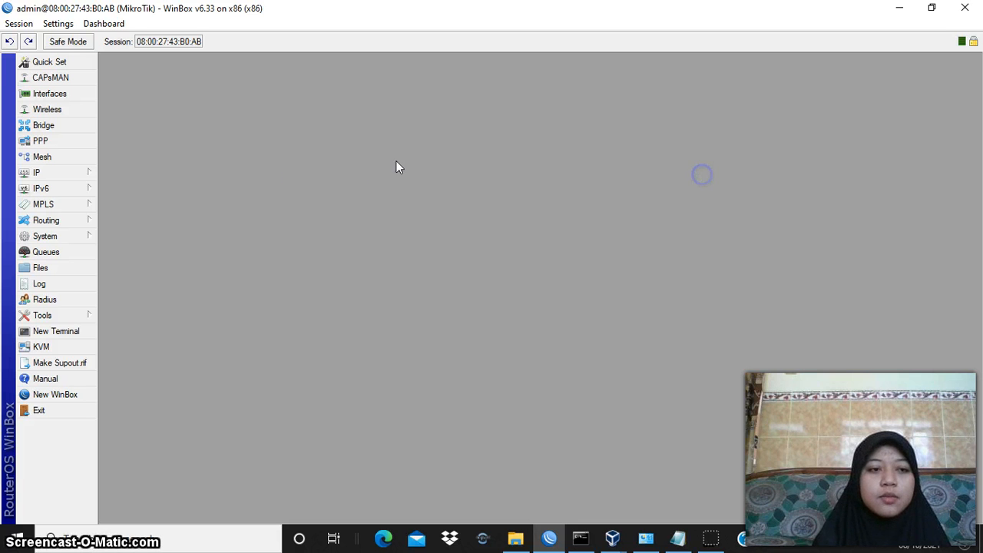
- Open the firewall's mangle rules, and view a blank new rule before discarding it
left_click(96, 168)
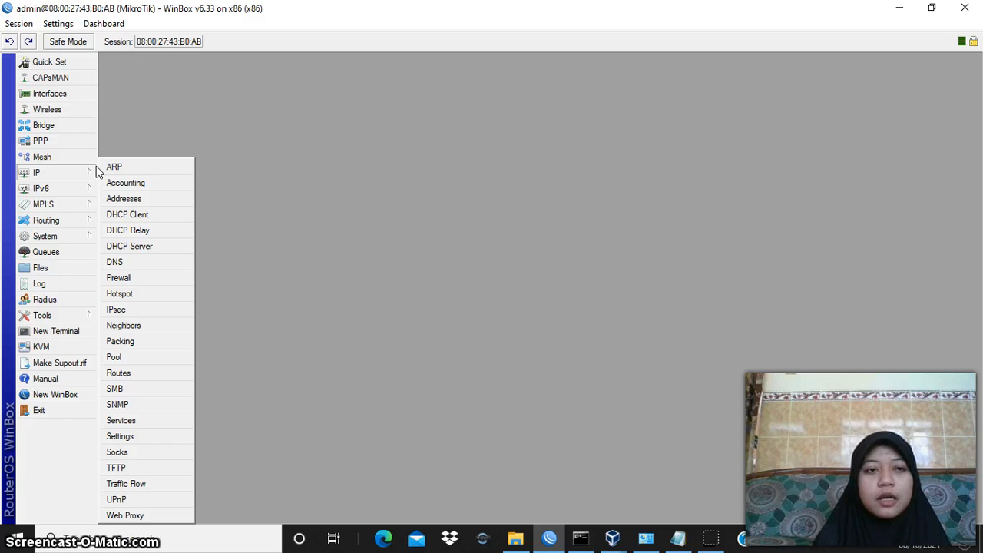
left_click(164, 281)
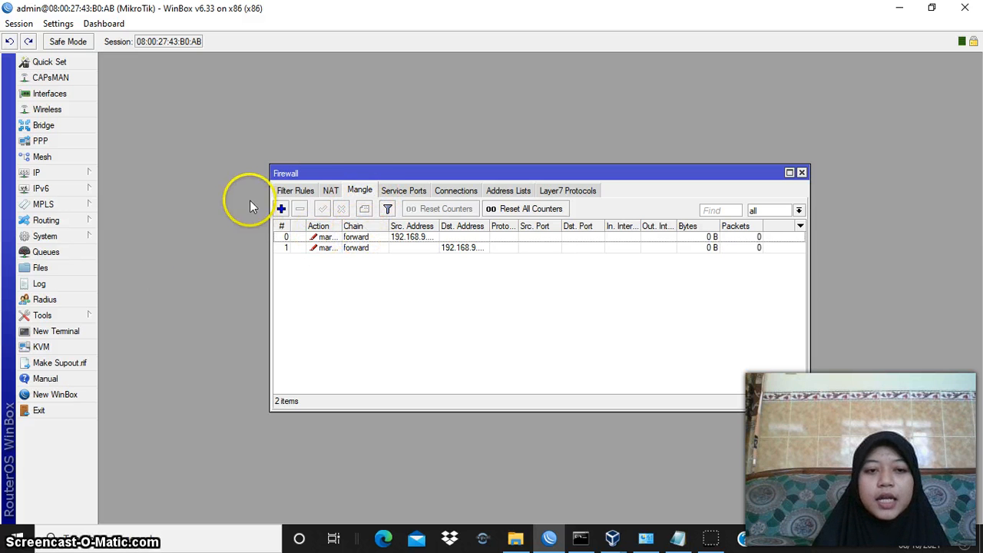
left_click(280, 209)
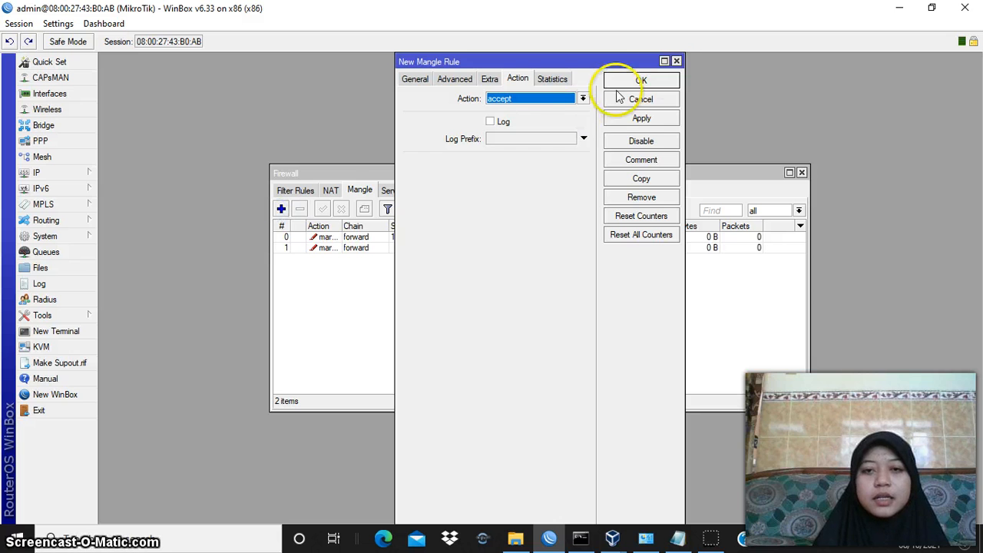
left_click(675, 61)
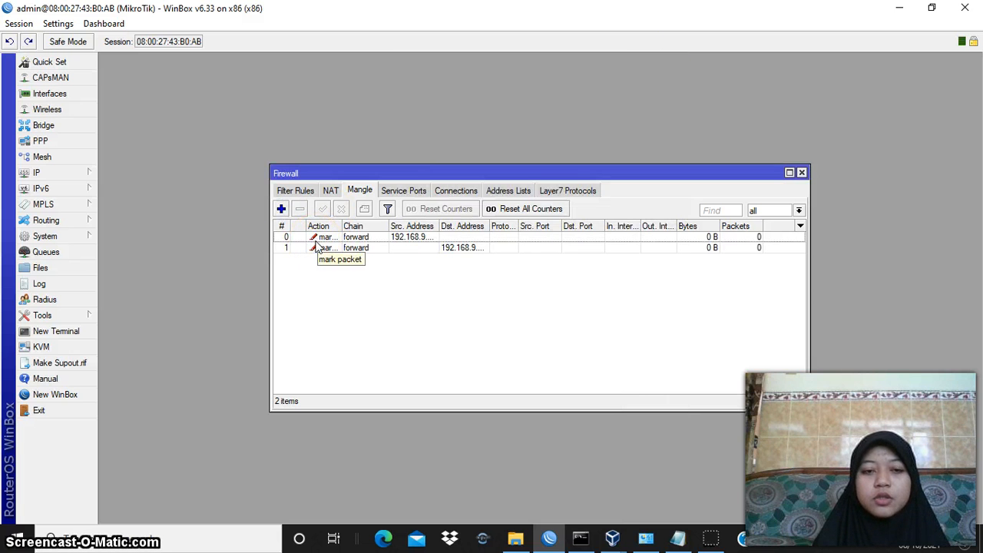
- In the mangle rule with source address 192.168.9.0/24, choose the forward chain, check its upload_user packet mark, and apply the rule
double_click(307, 236)
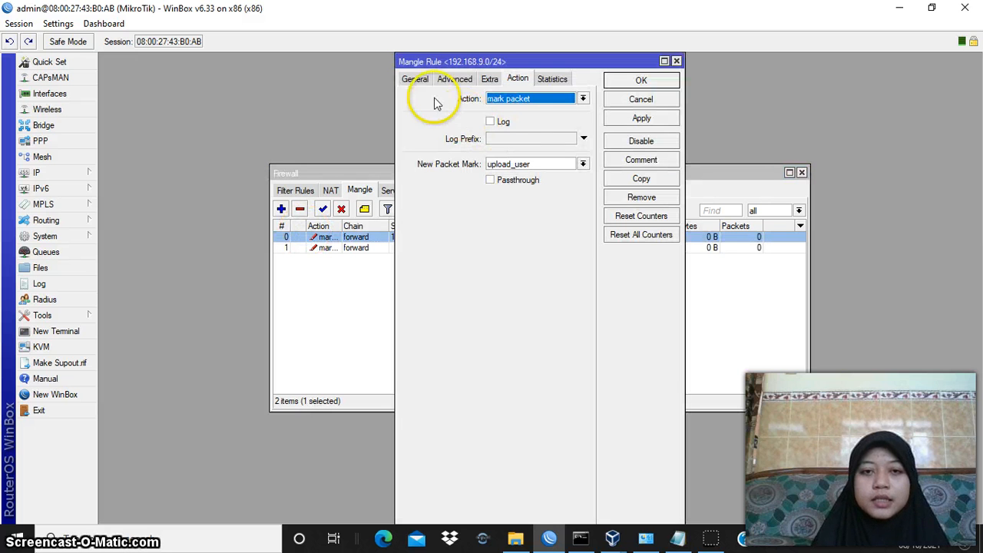
left_click(418, 80)
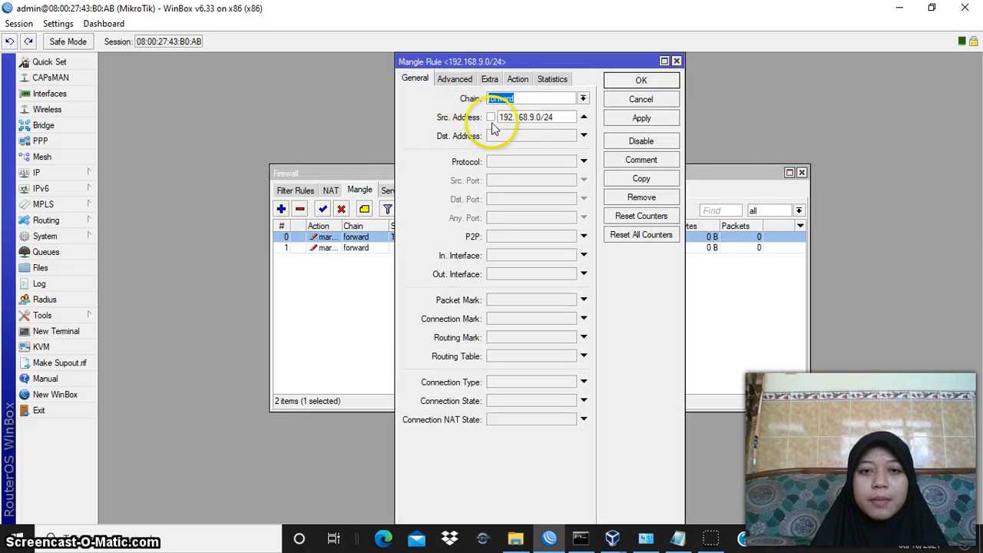
left_click(583, 98)
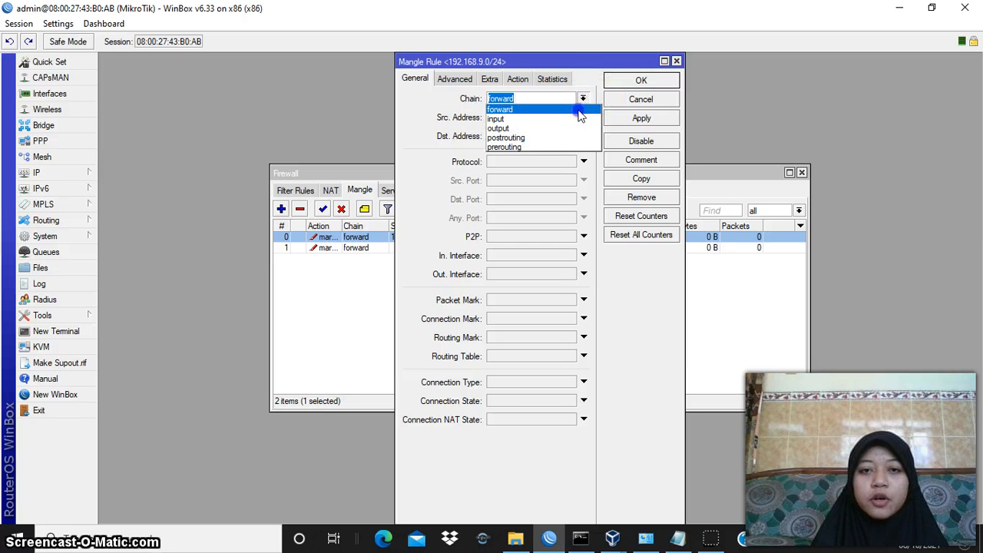
left_click(579, 111)
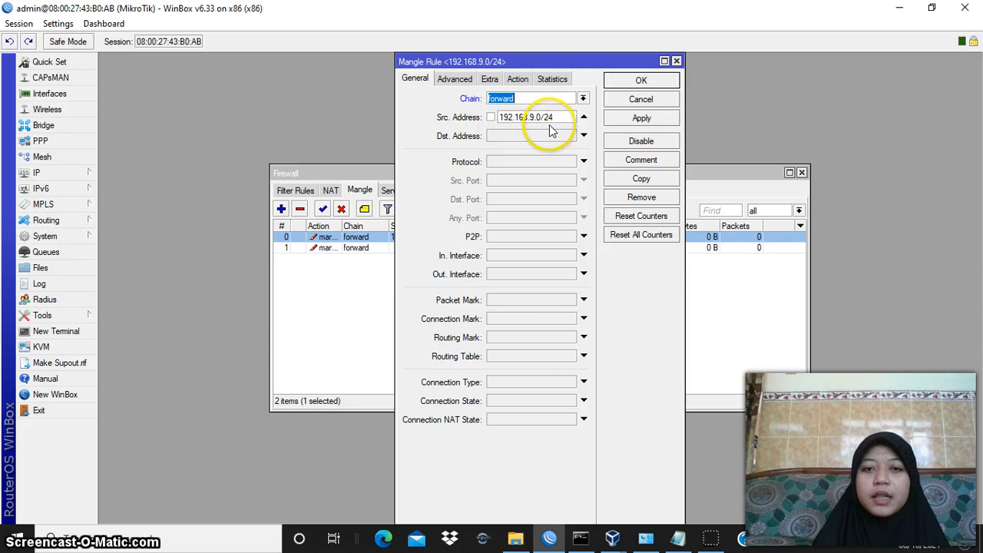
left_click(515, 80)
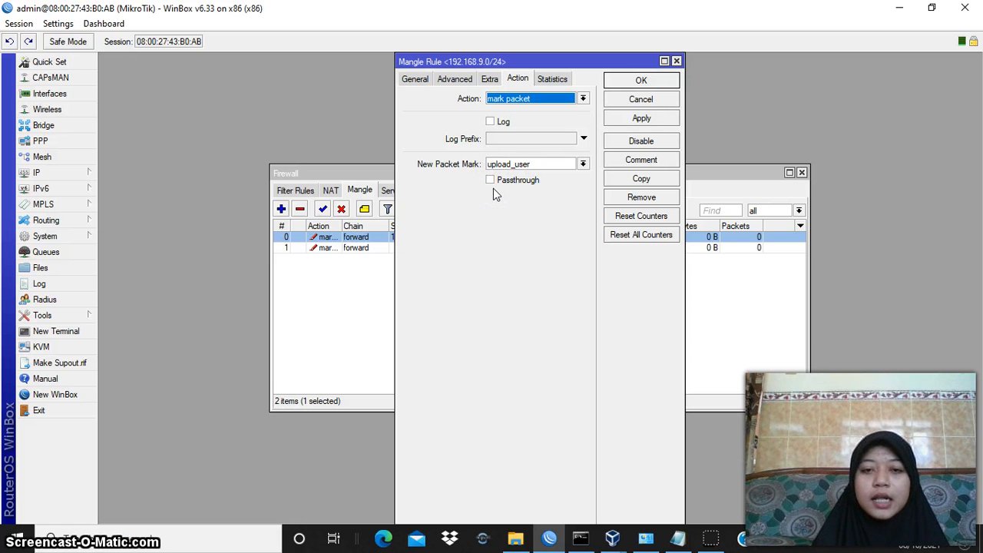
left_click(641, 119)
left_click(644, 82)
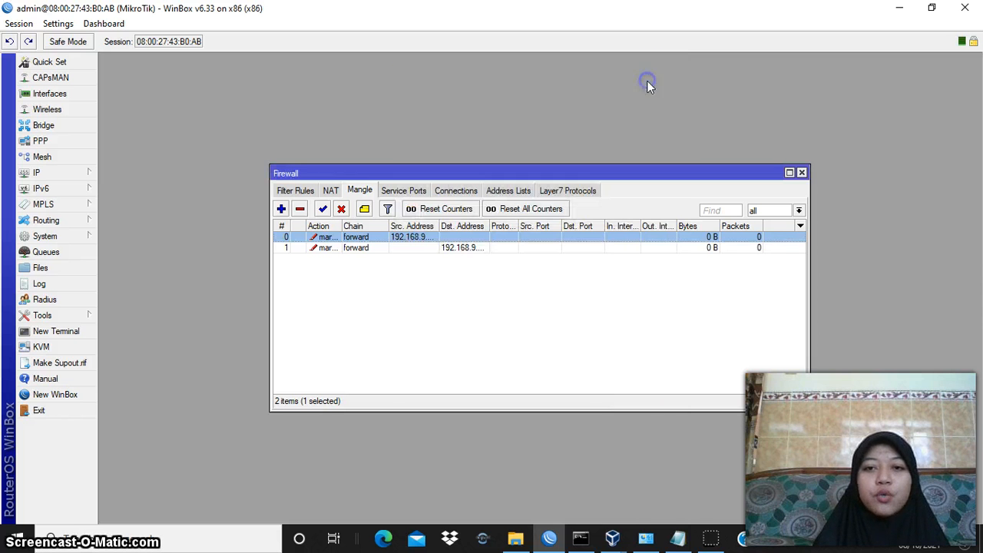
- Review the chain and packet mark of the mangle rule with destination address 192.168.9.0/24, apply the rule, and close the firewall
left_click(305, 248)
double_click(307, 249)
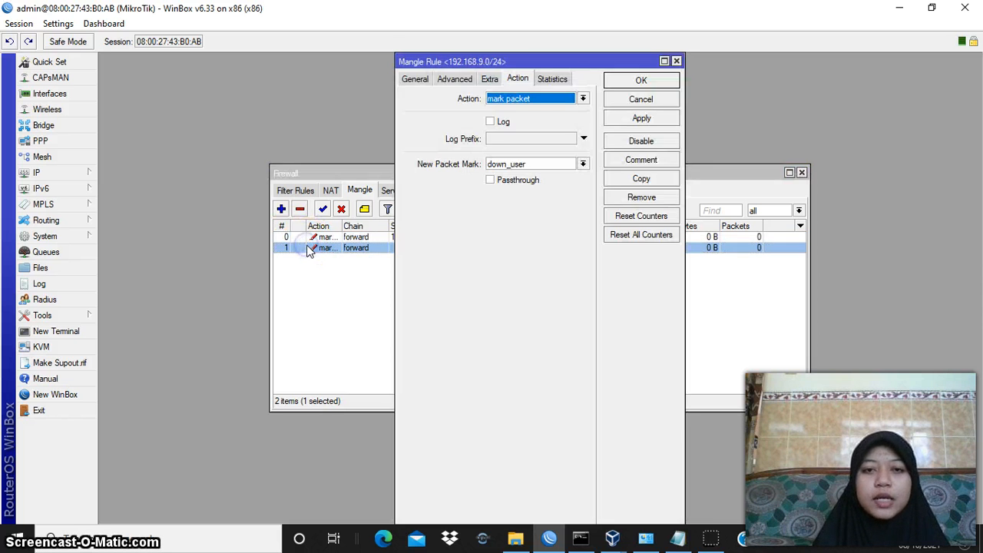
left_click(419, 80)
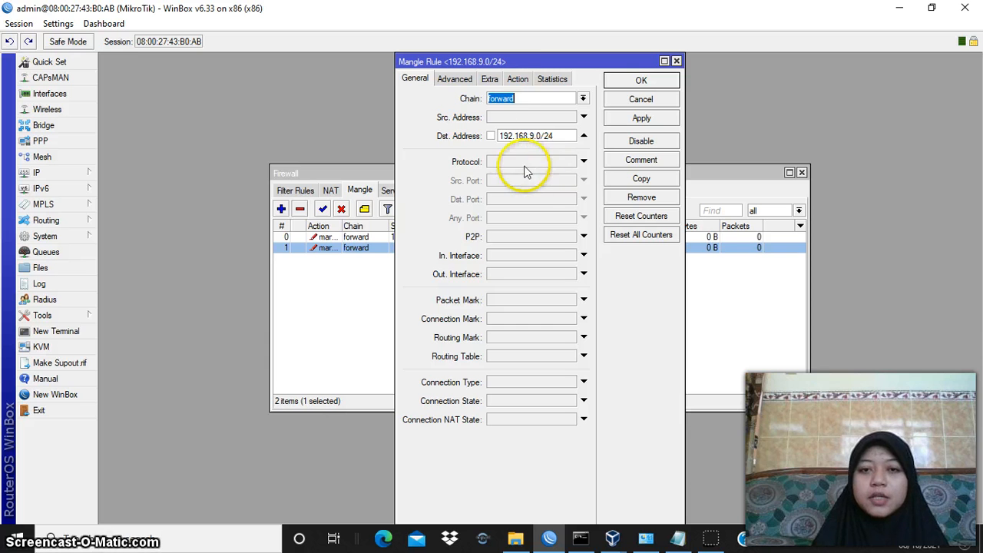
left_click(526, 82)
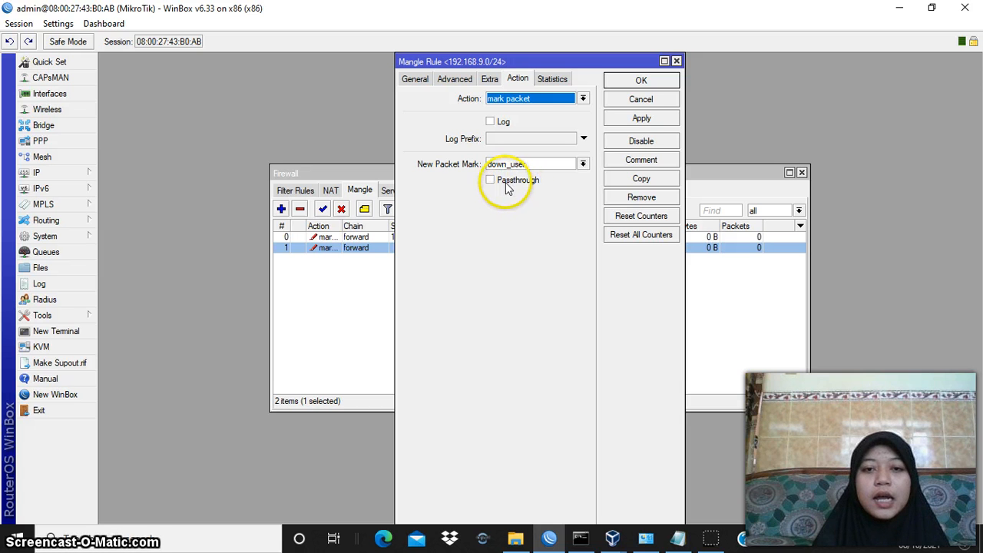
left_click(641, 120)
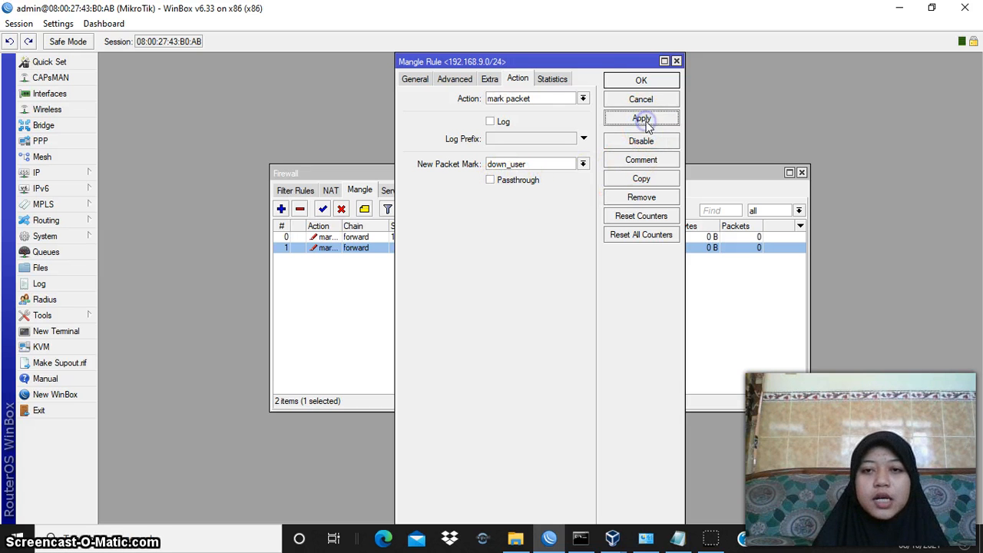
left_click(654, 86)
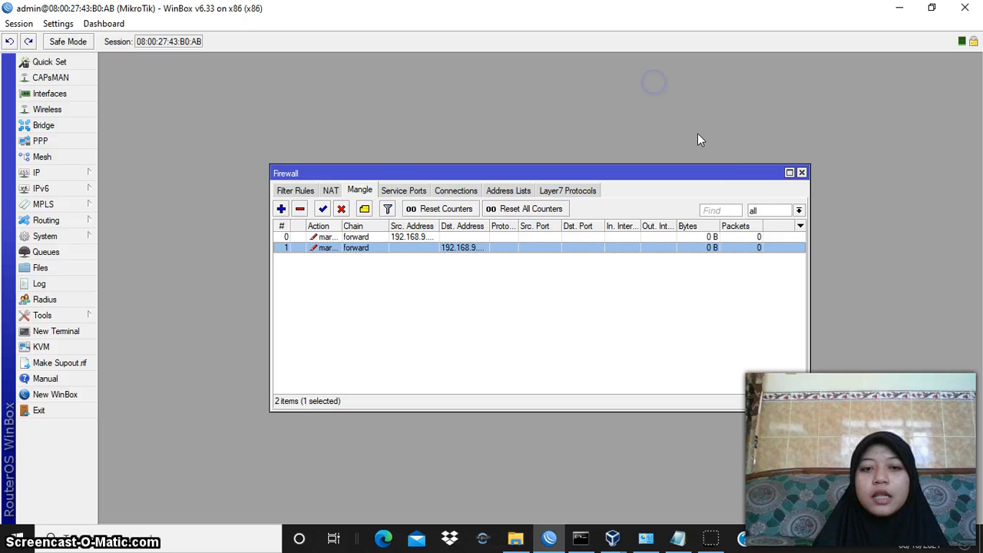
left_click(802, 172)
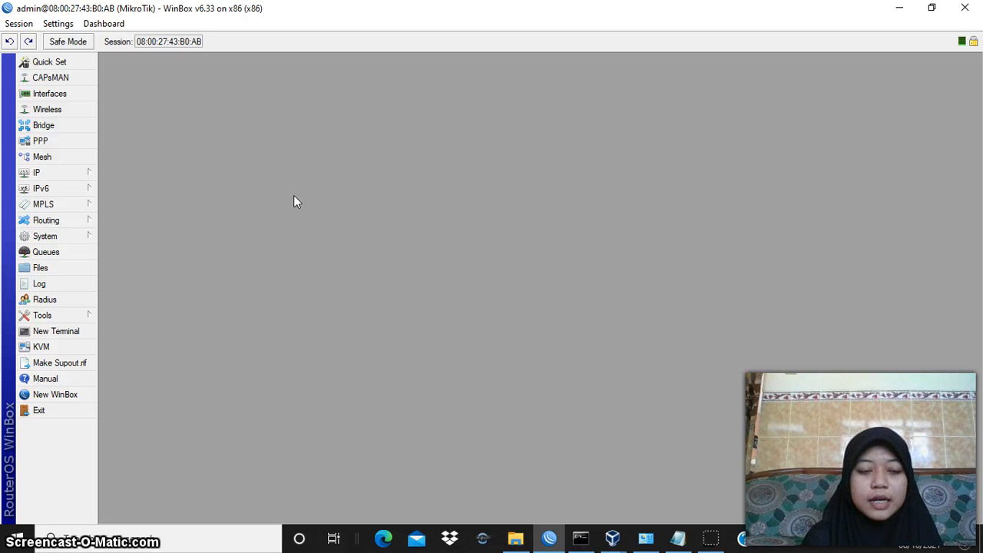
- Open the queue types list, and view a blank new queue type before discarding it
left_click(80, 254)
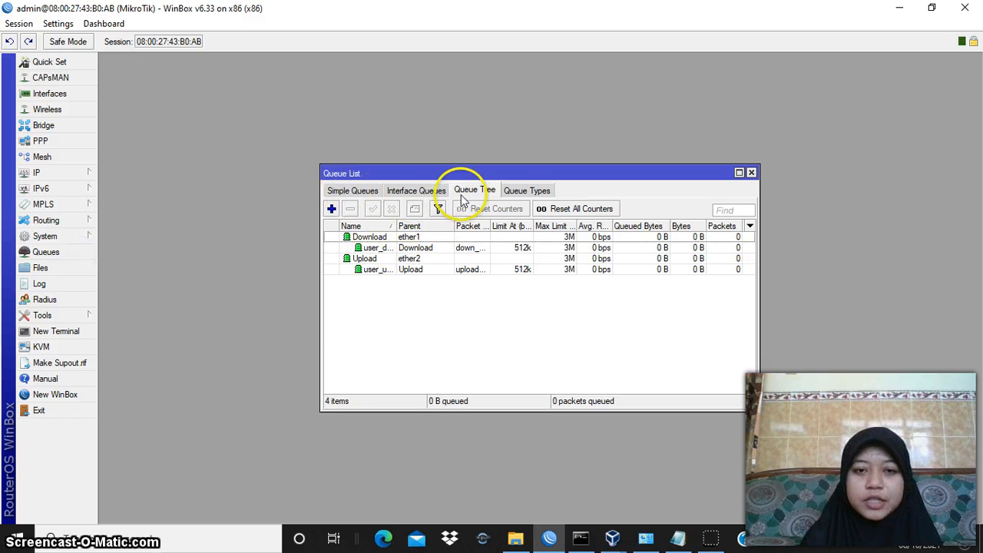
left_click(513, 190)
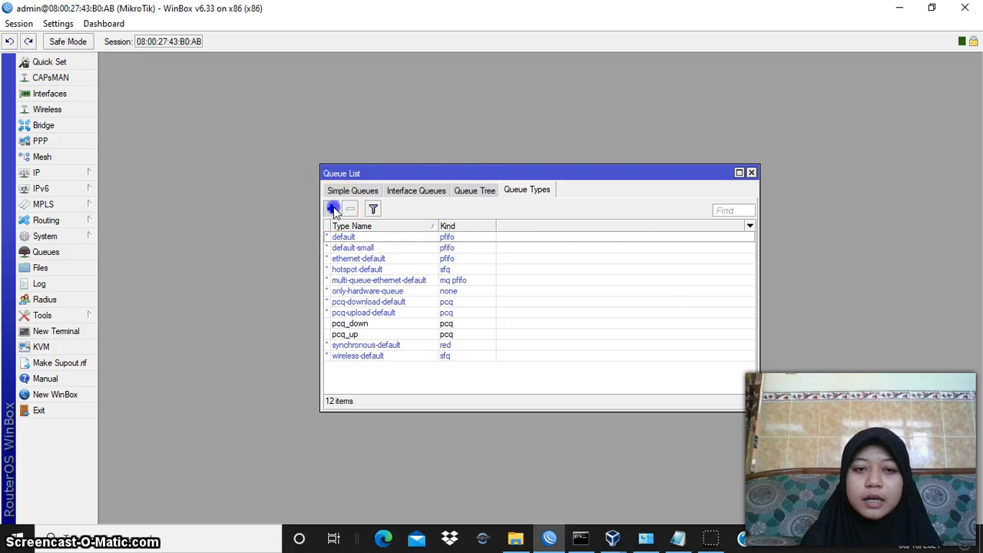
left_click(331, 208)
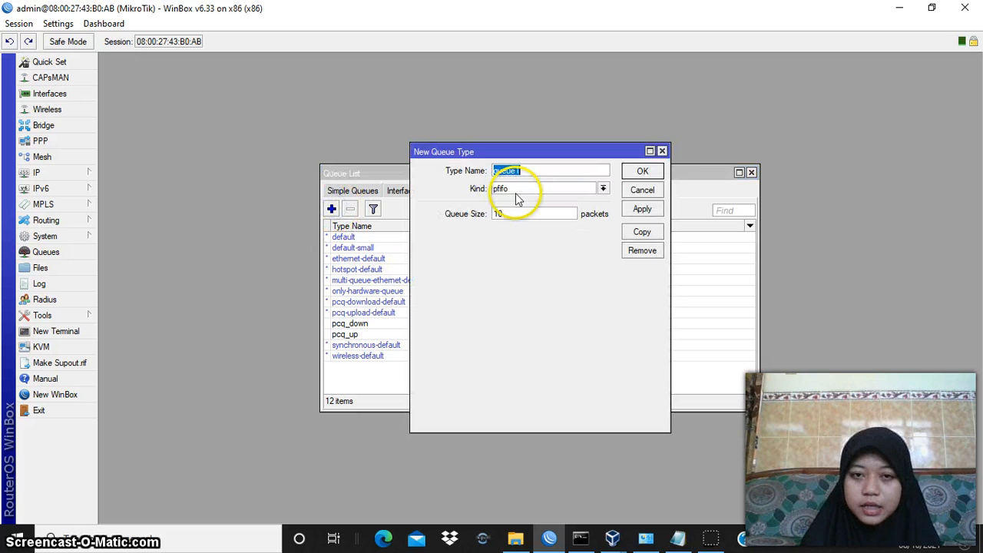
left_click(663, 150)
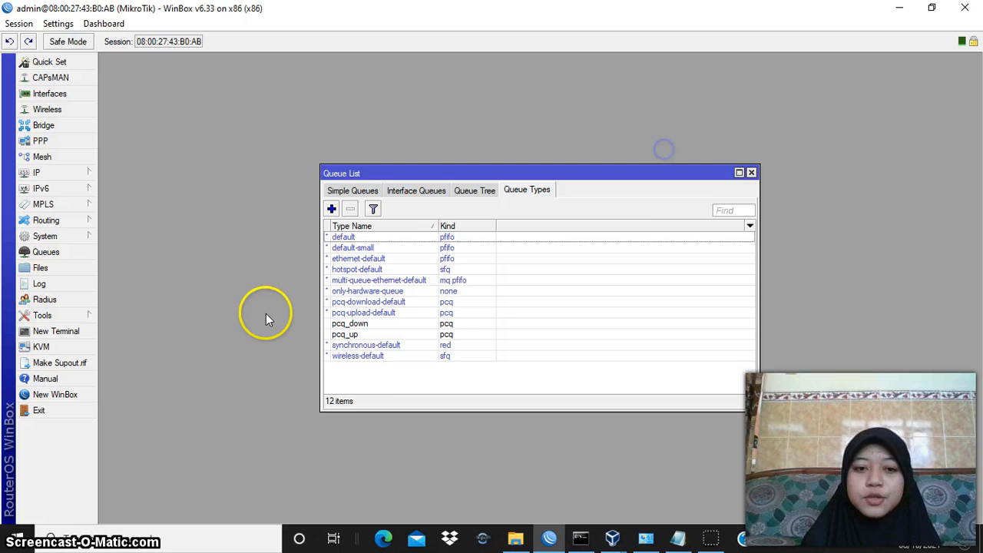
- In the pcq_down queue type, choose the pcq kind and apply the settings
double_click(362, 324)
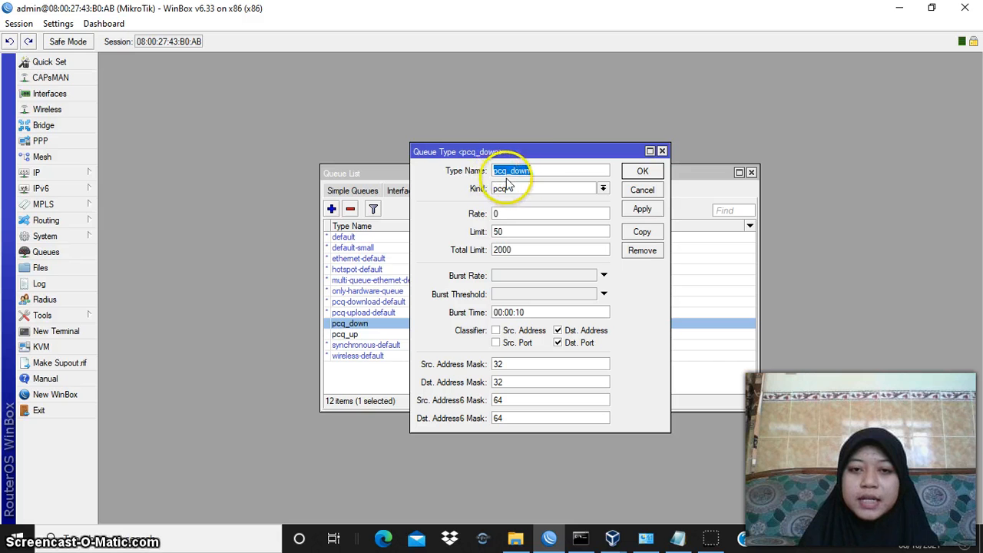
left_click(540, 170)
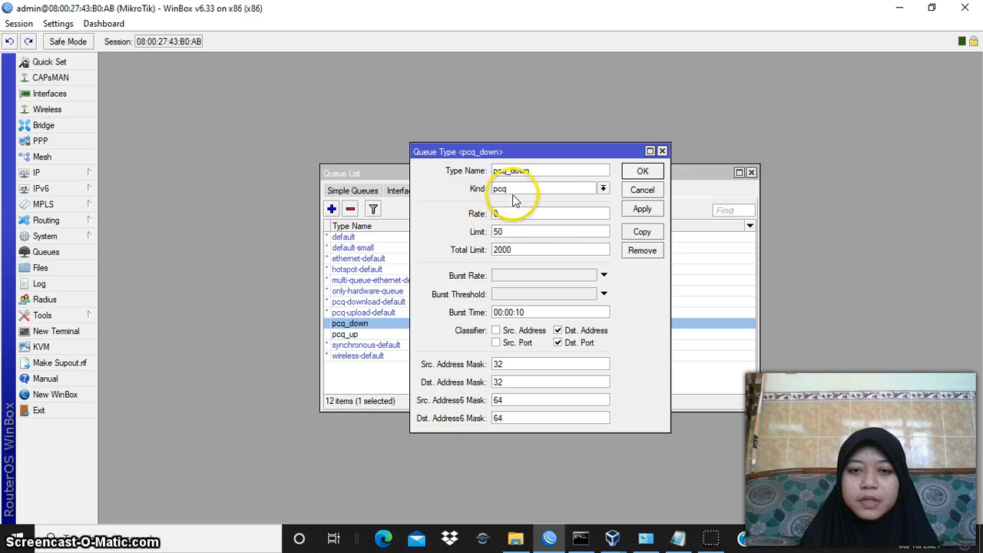
left_click(603, 188)
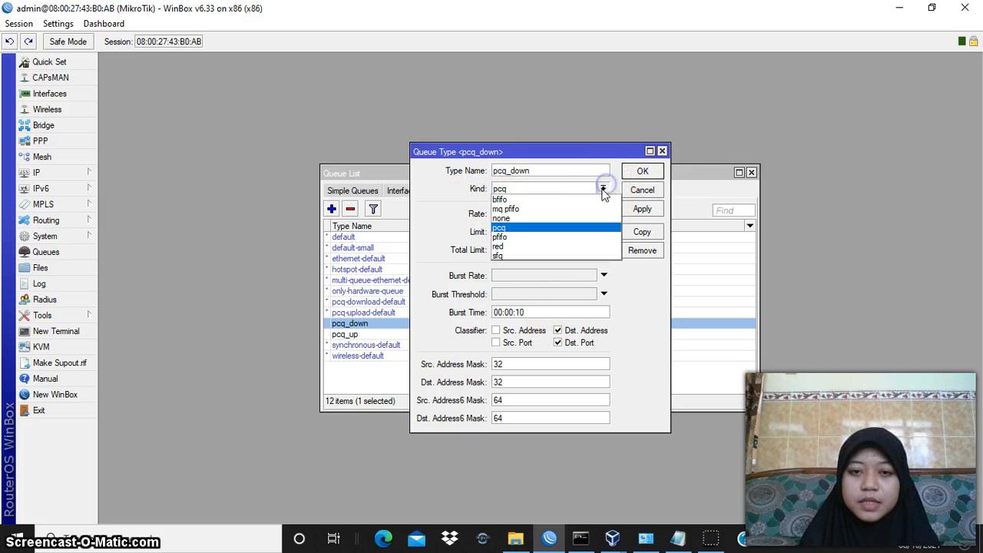
left_click(573, 229)
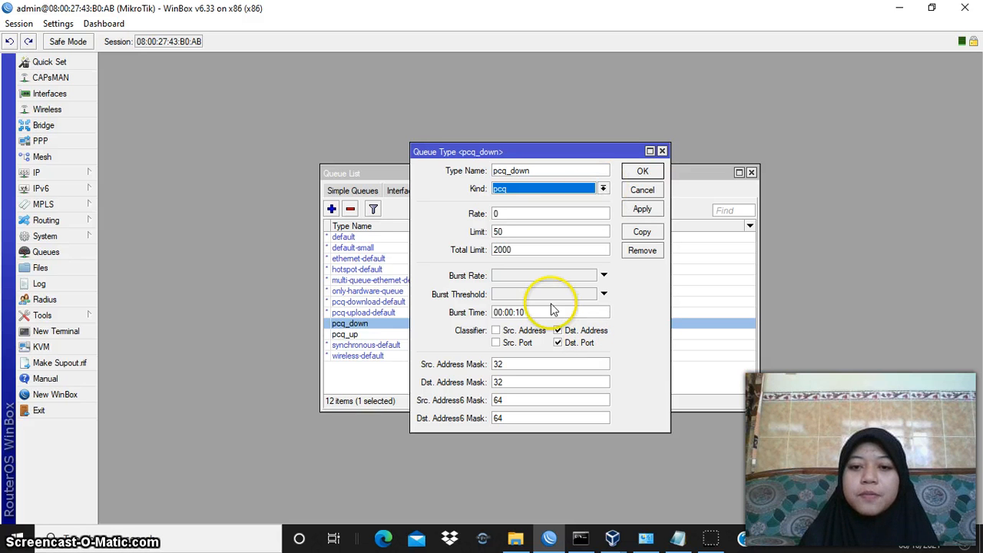
left_click(652, 206)
left_click(651, 172)
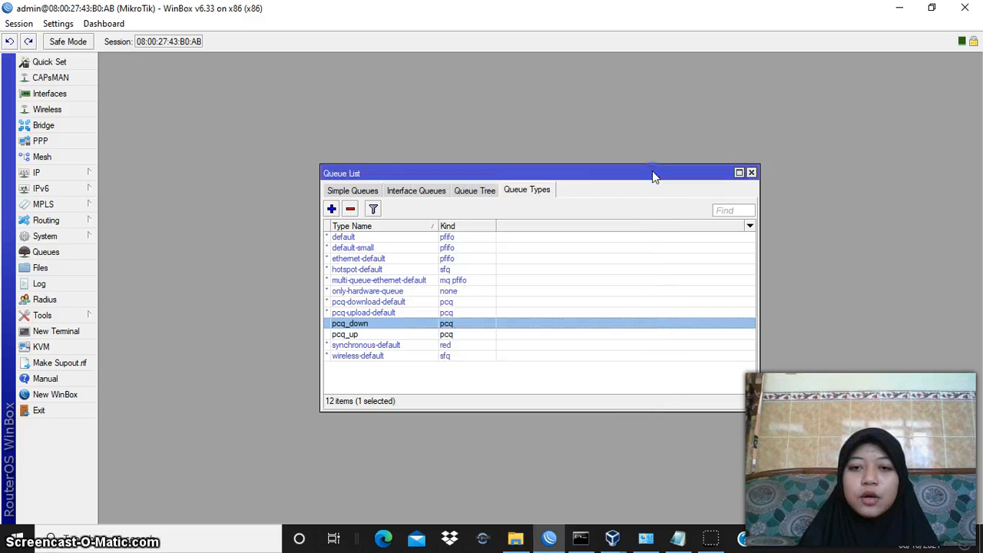
- Check the pcq_up queue type's name and source classifiers, and apply its settings
double_click(370, 338)
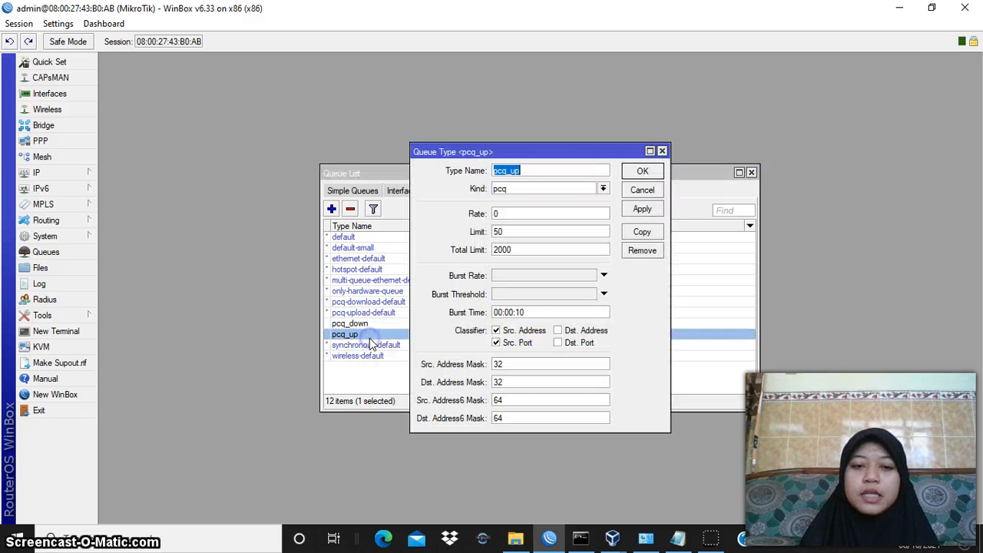
left_click(532, 169)
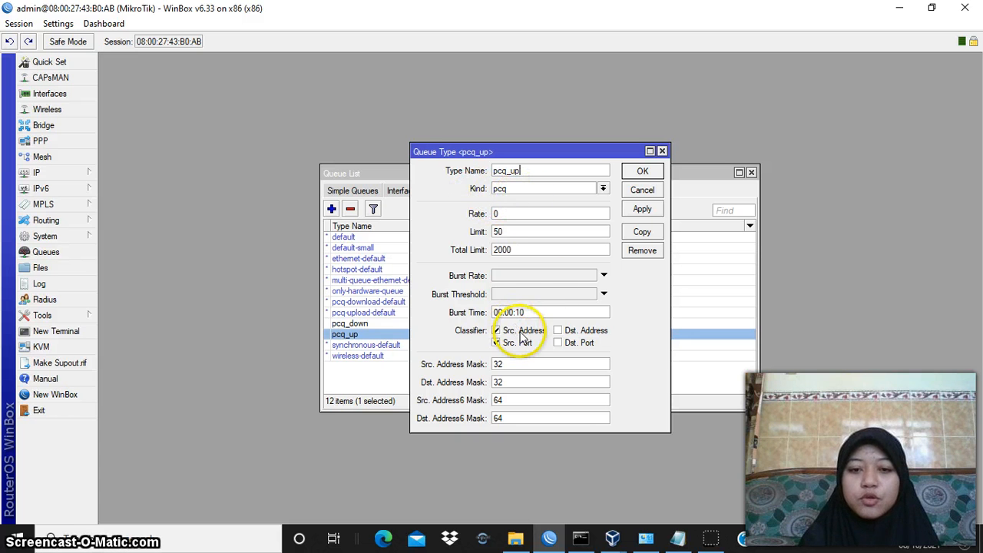
left_click(496, 342)
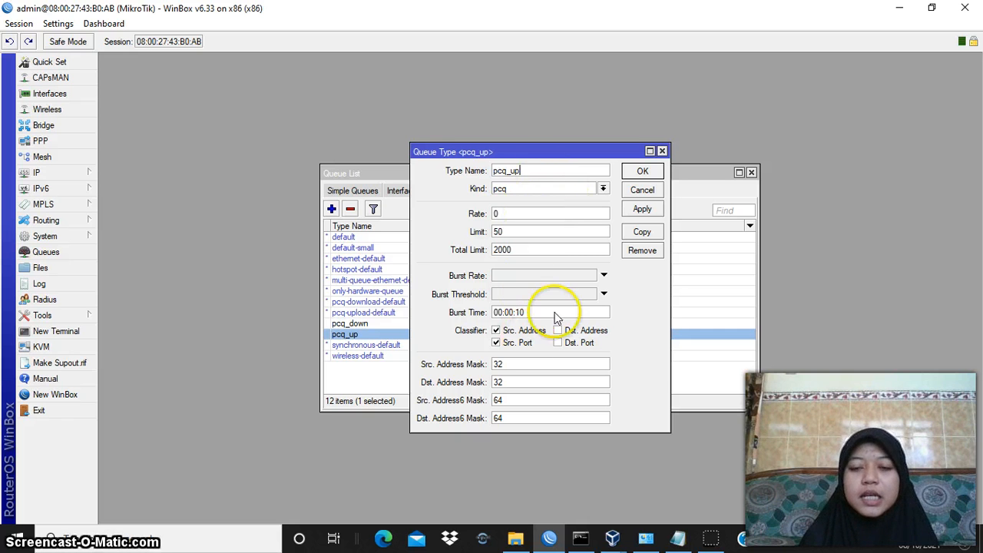
left_click(642, 209)
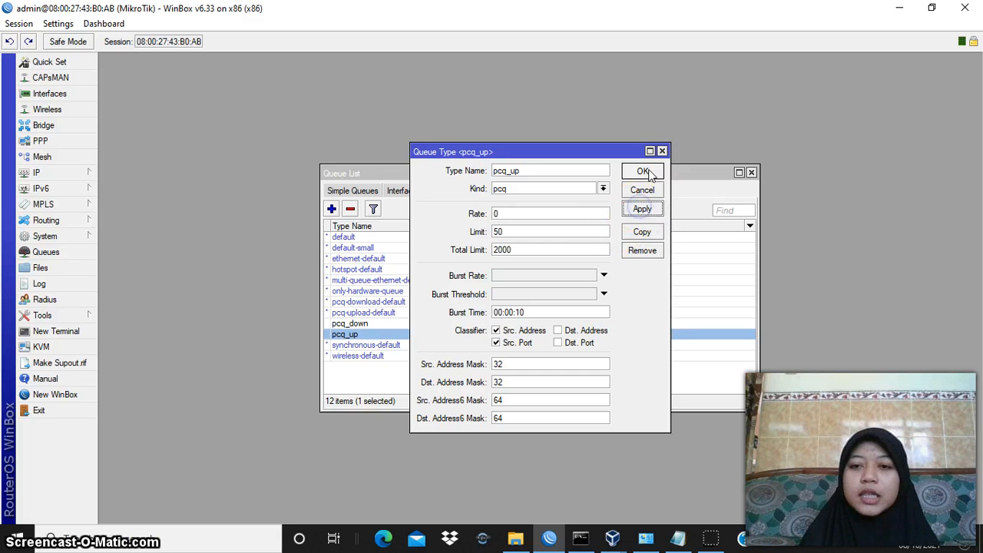
left_click(645, 171)
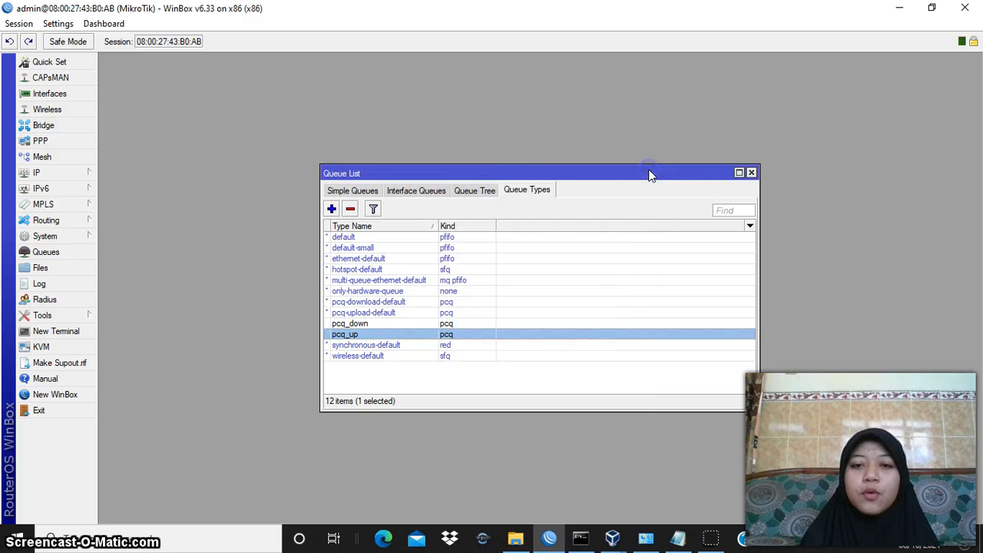
- Show the queue tree, and view a blank new queue before discarding it
left_click(477, 190)
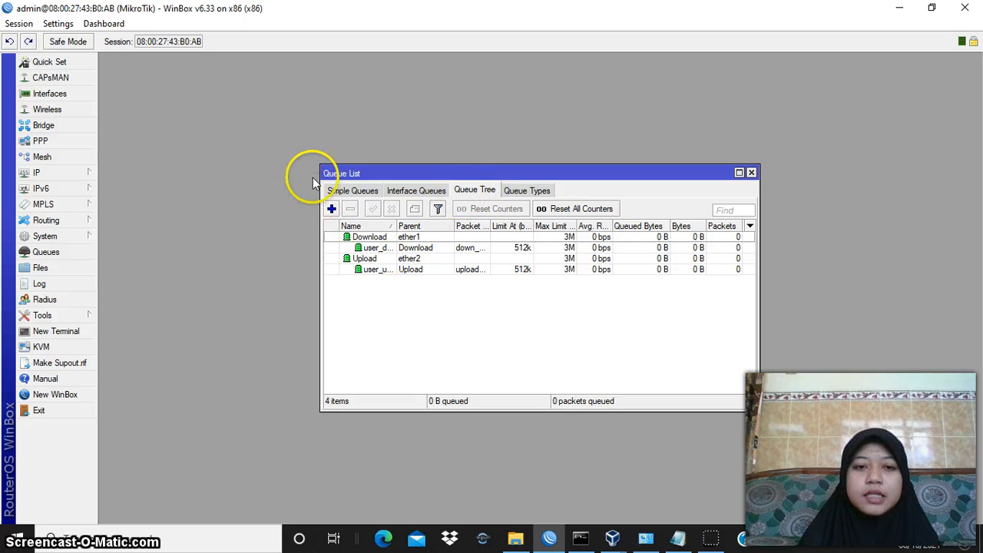
left_click(331, 208)
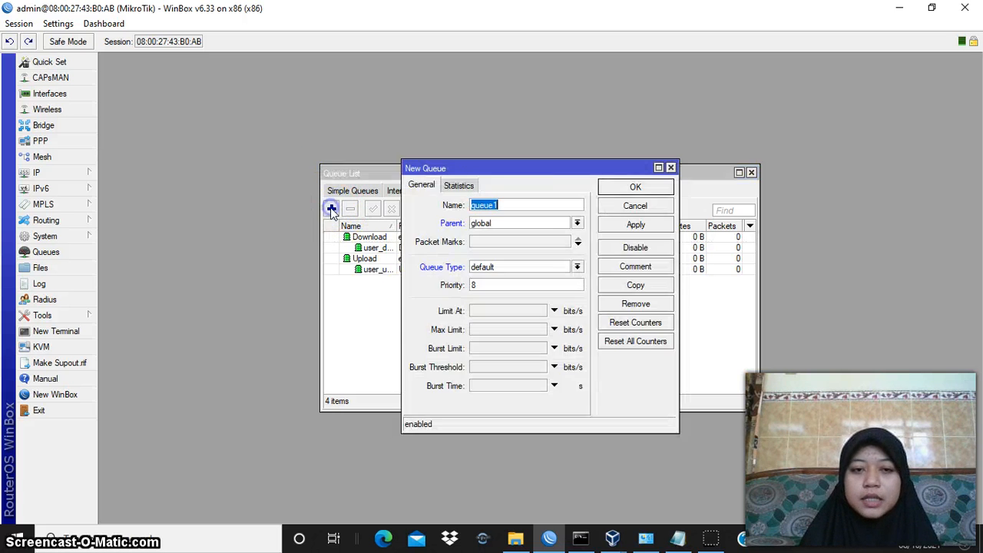
left_click(670, 168)
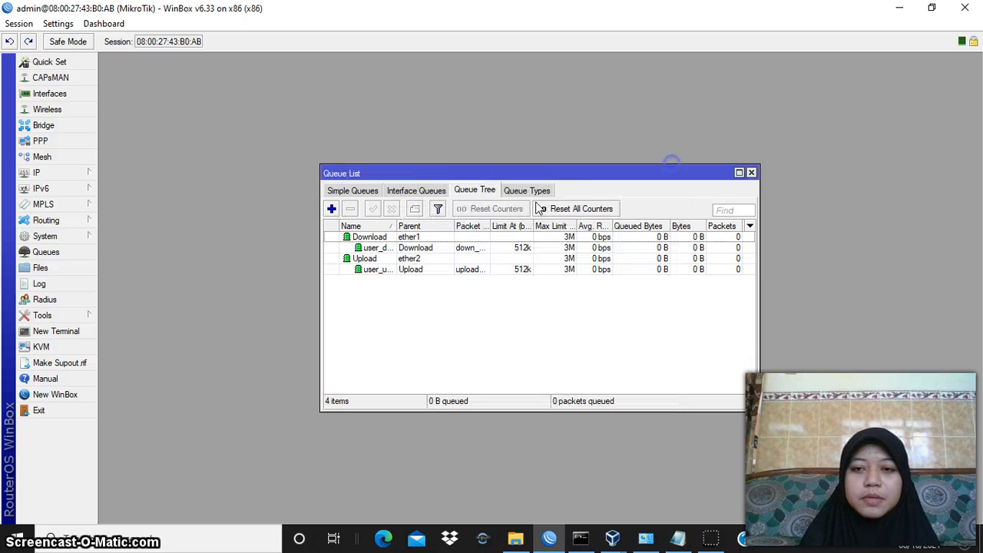
- Review the parent, queue type and max limit of the Download queue, and apply its settings
double_click(370, 236)
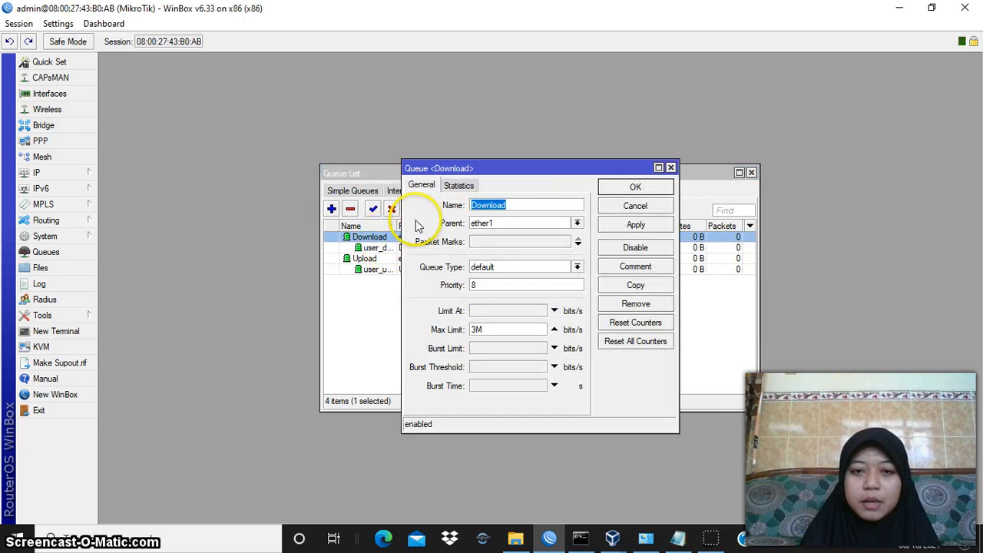
left_click(522, 205)
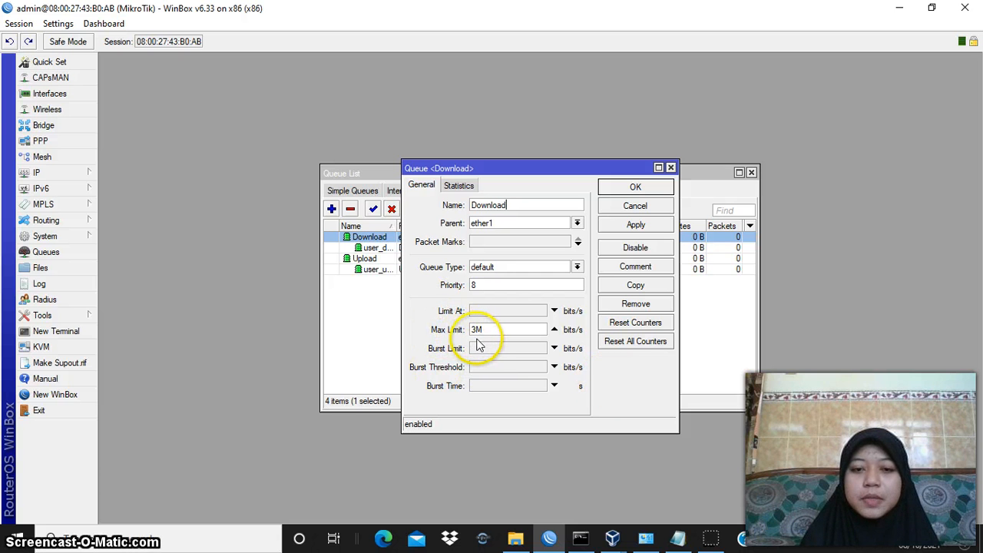
left_click(612, 233)
left_click(647, 194)
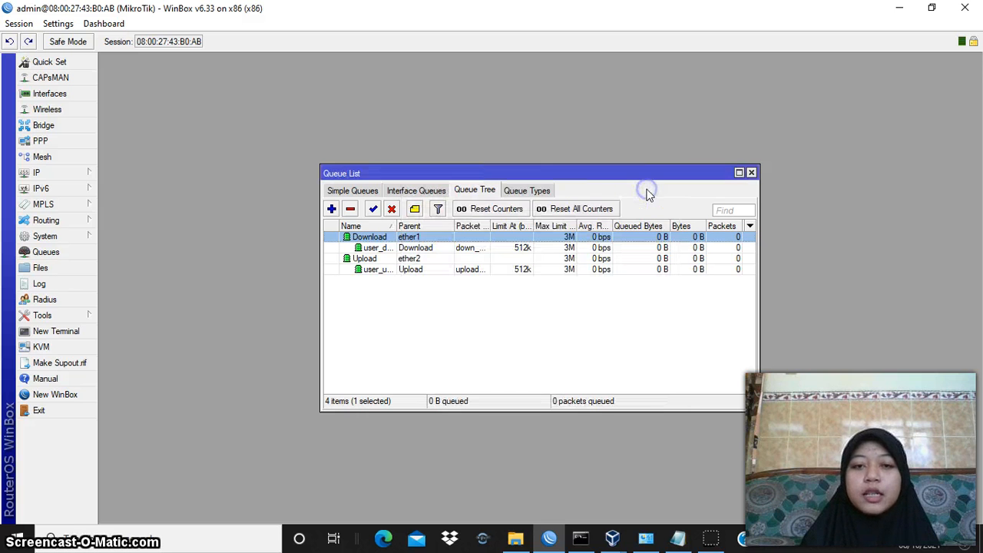
- Review the parent, packet mark, queue type and limits of the user_down queue, and apply its settings
double_click(382, 248)
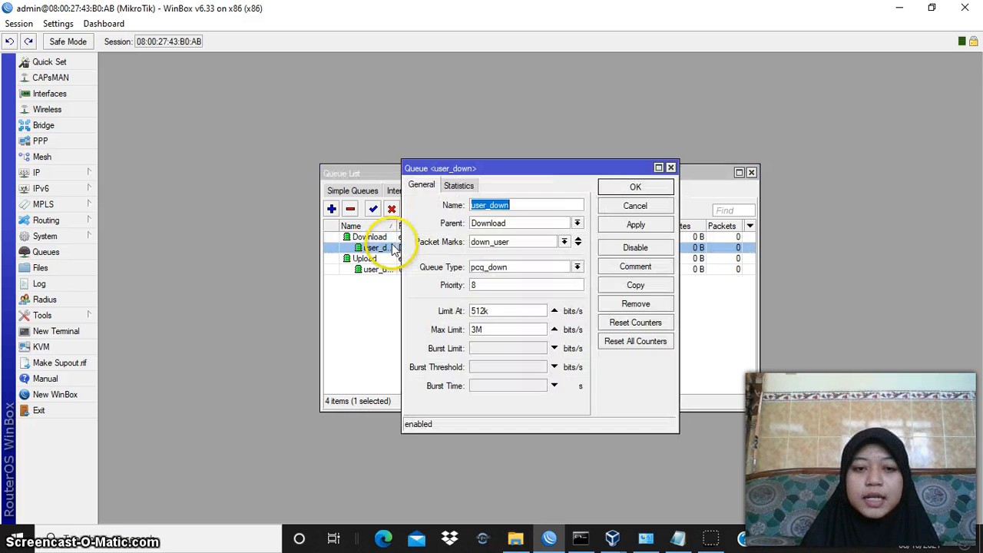
left_click(535, 207)
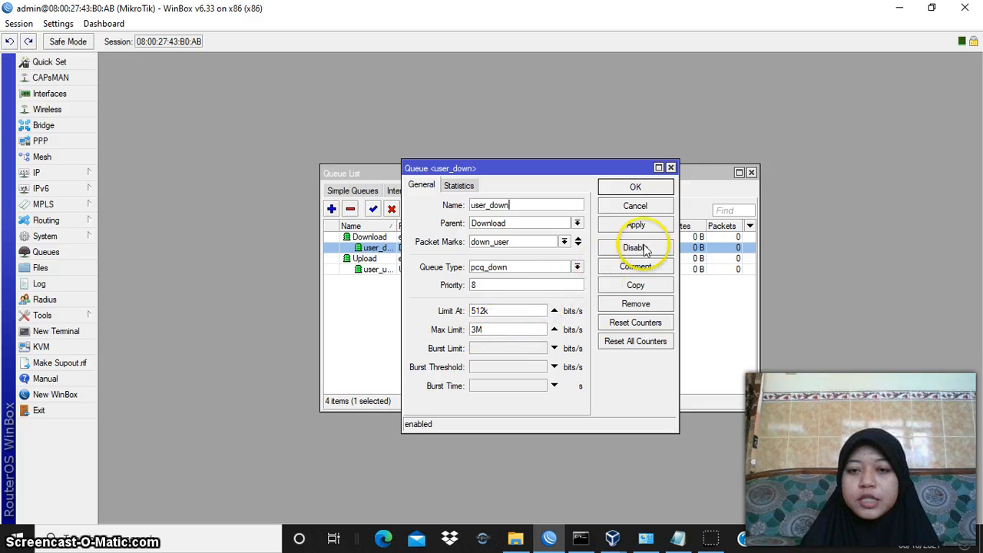
left_click(654, 219)
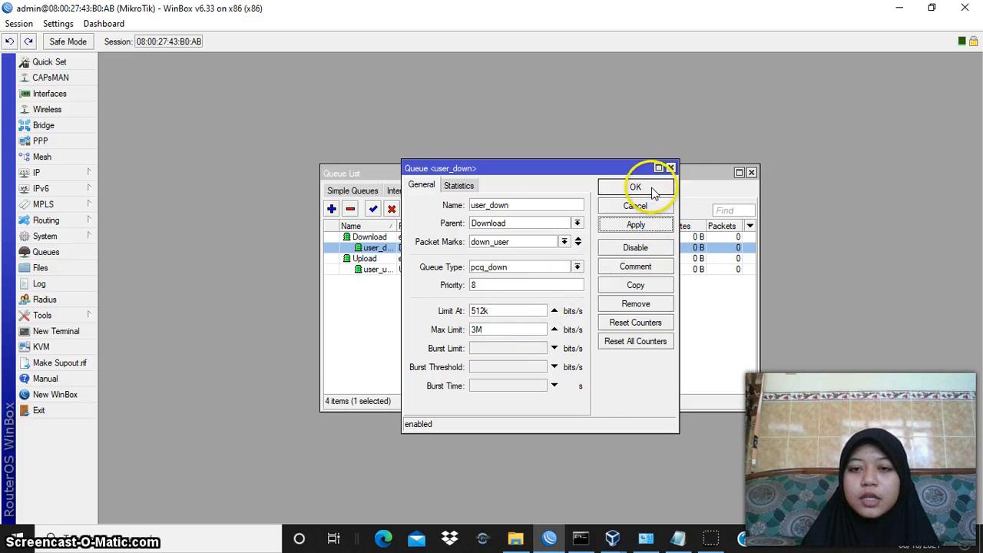
left_click(651, 190)
- Review the Upload queue's name and parent, choose default-small as its queue type, and apply its settings
left_click(385, 261)
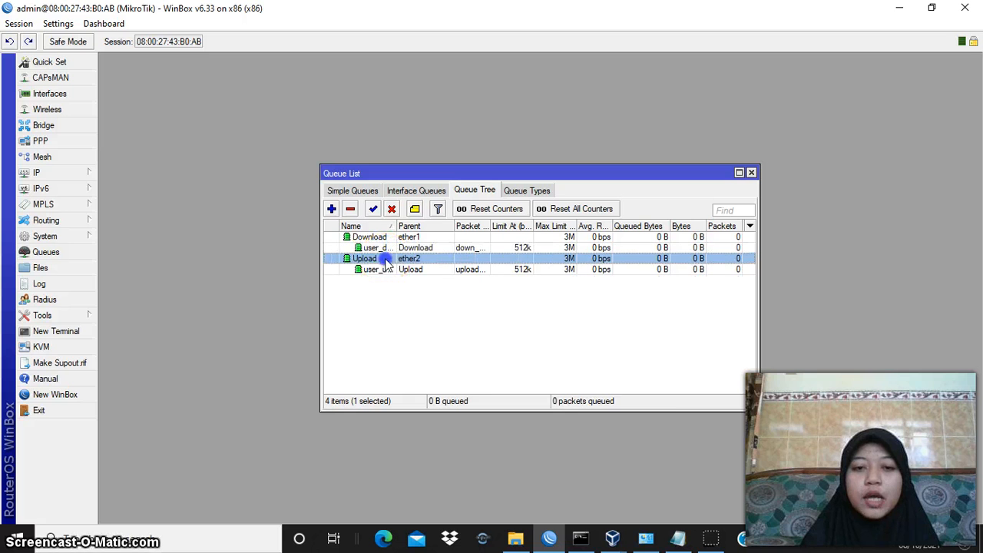
double_click(386, 262)
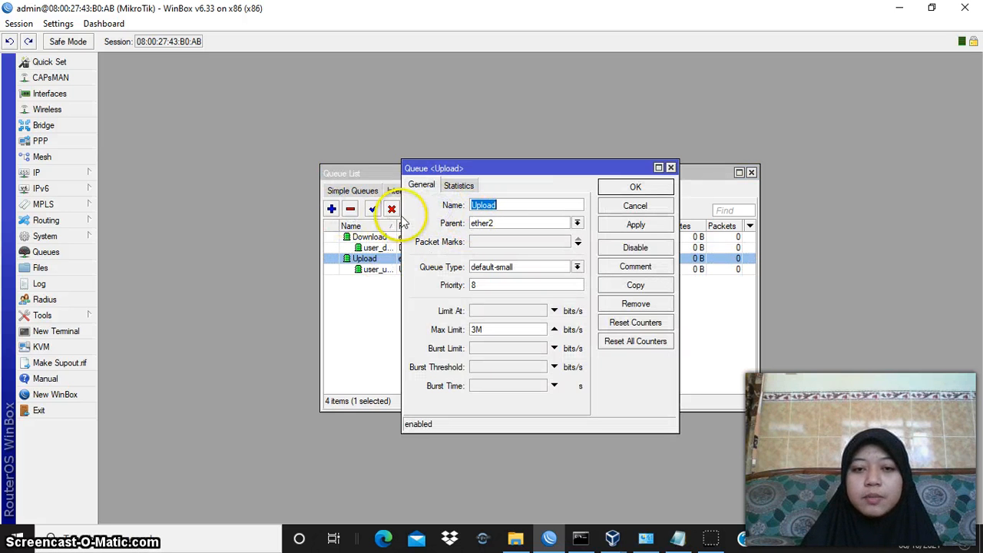
left_click(529, 209)
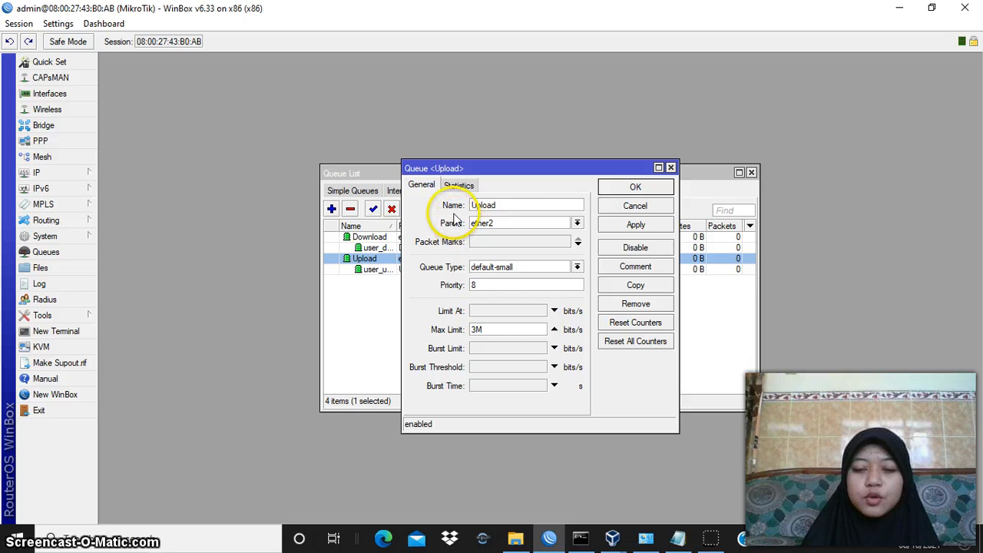
left_click(515, 209)
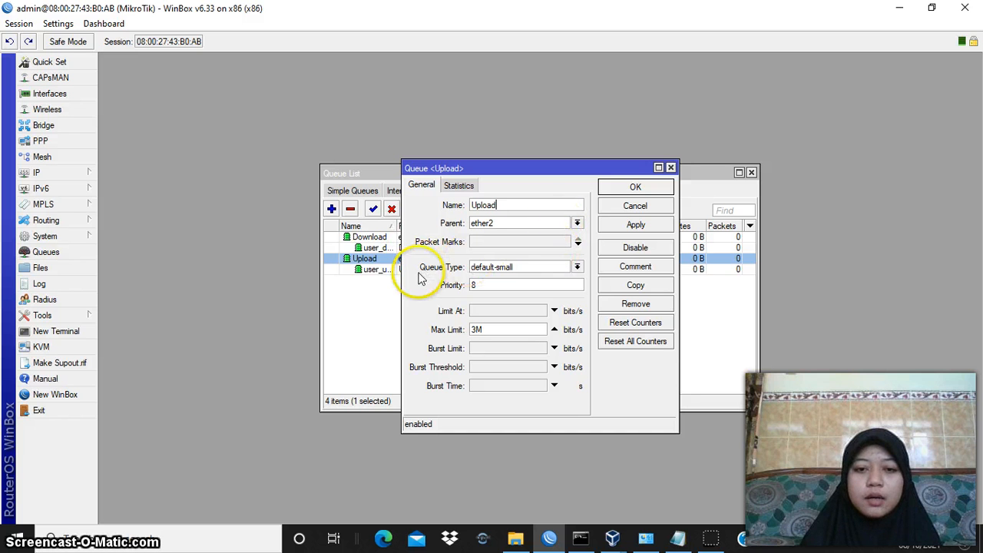
left_click(577, 267)
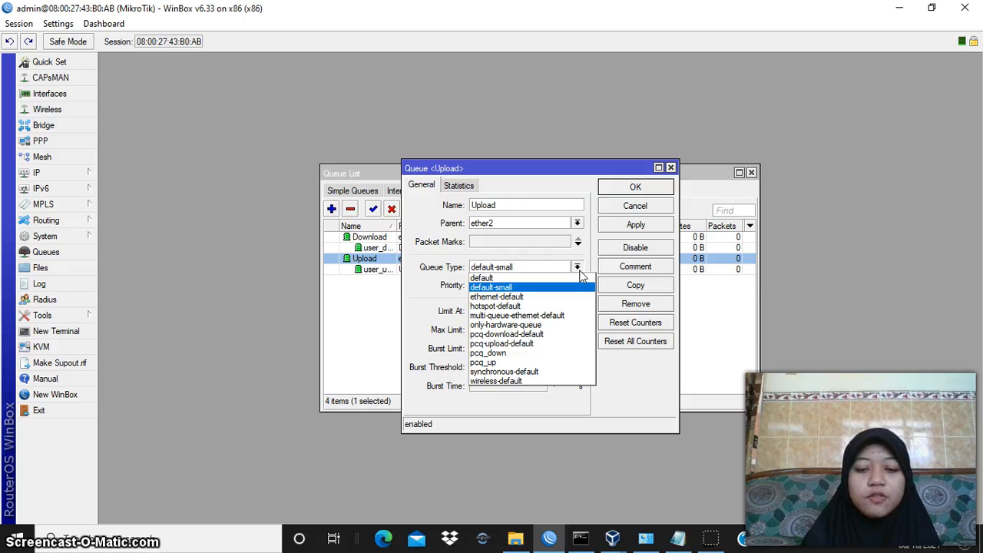
left_click(557, 288)
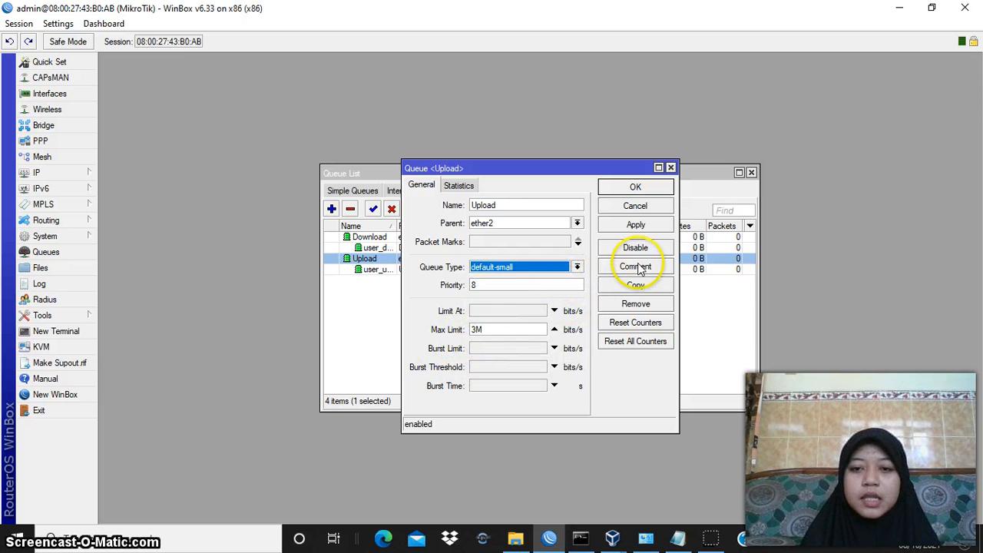
left_click(637, 225)
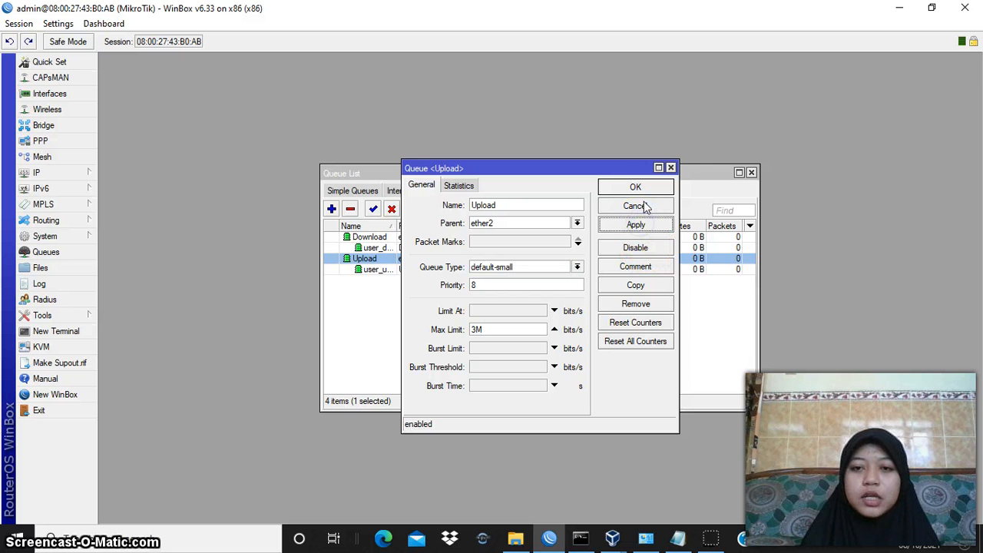
left_click(636, 187)
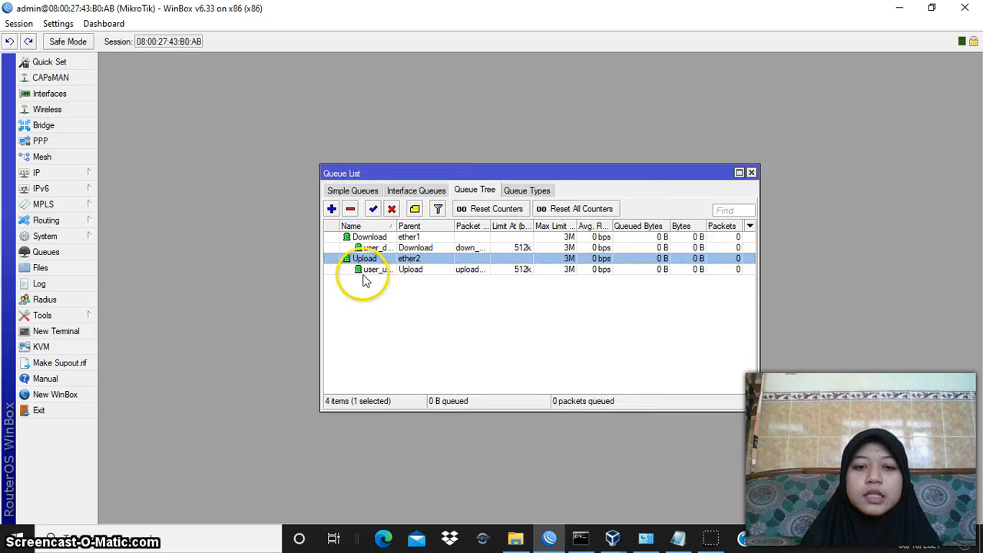
- Review the parent, packet mark, queue type and limits of the user_upload queue, and apply its settings
double_click(367, 270)
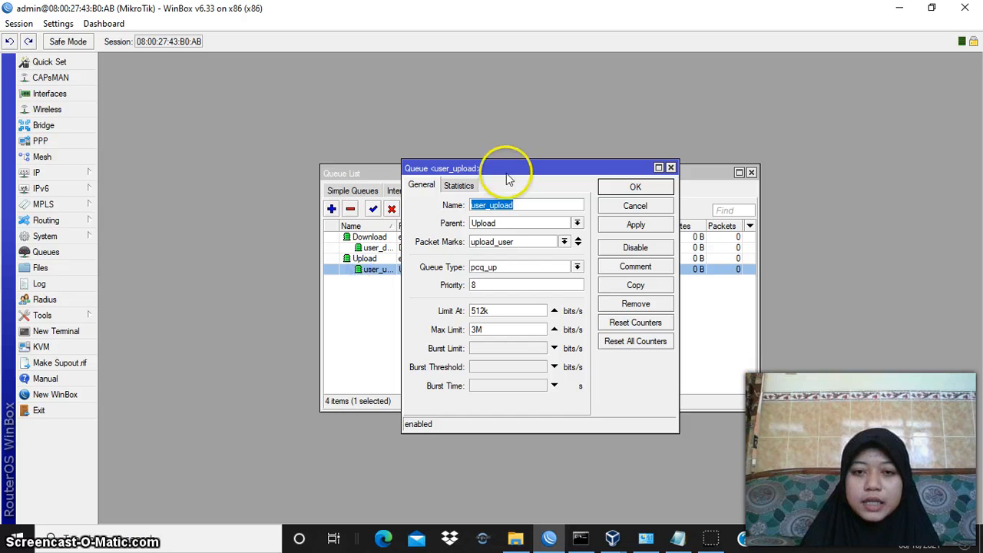
left_click(522, 205)
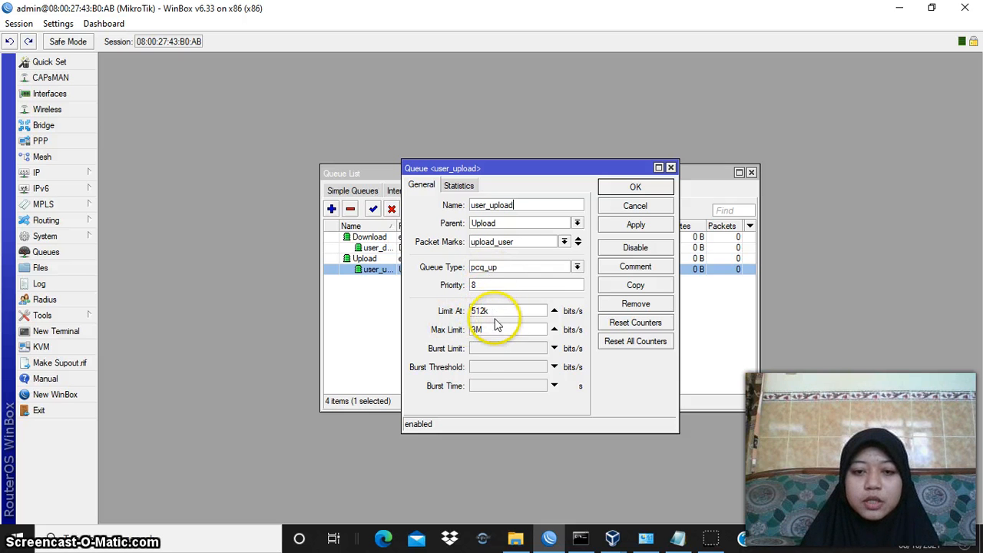
left_click(642, 225)
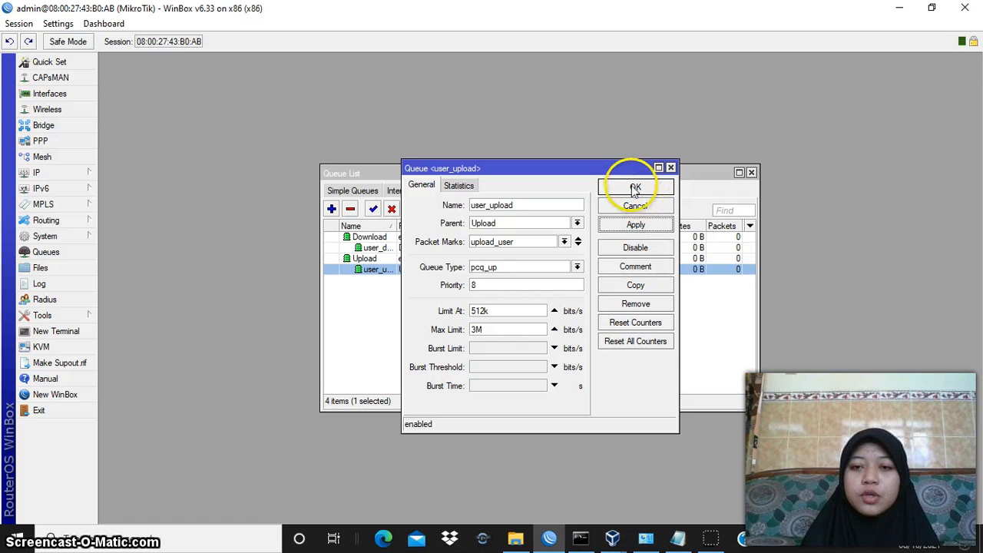
left_click(635, 190)
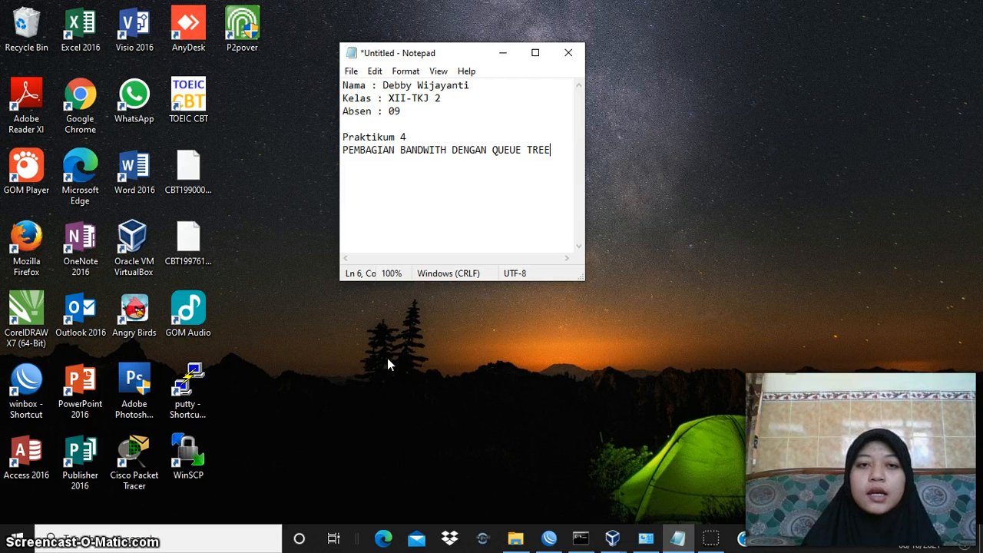
left_click(476, 397)
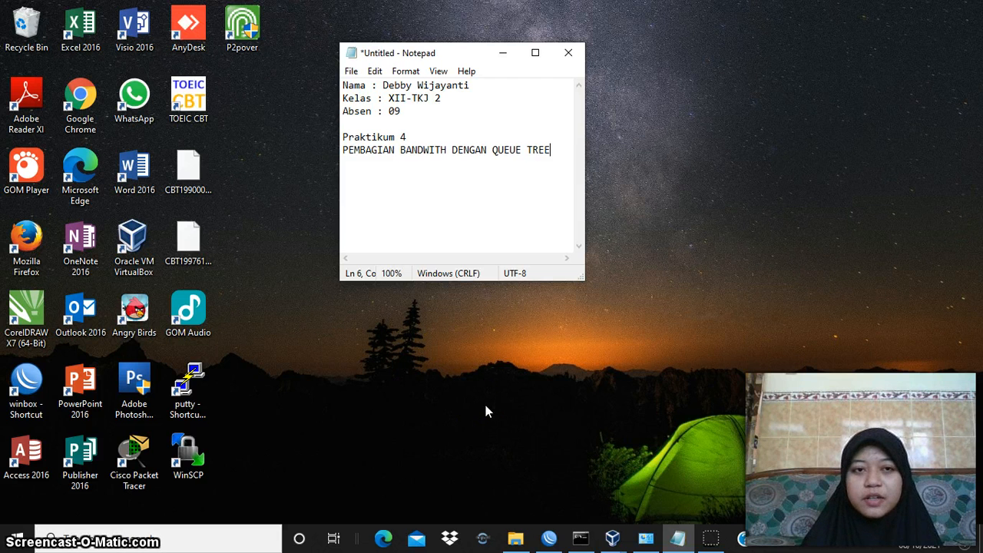